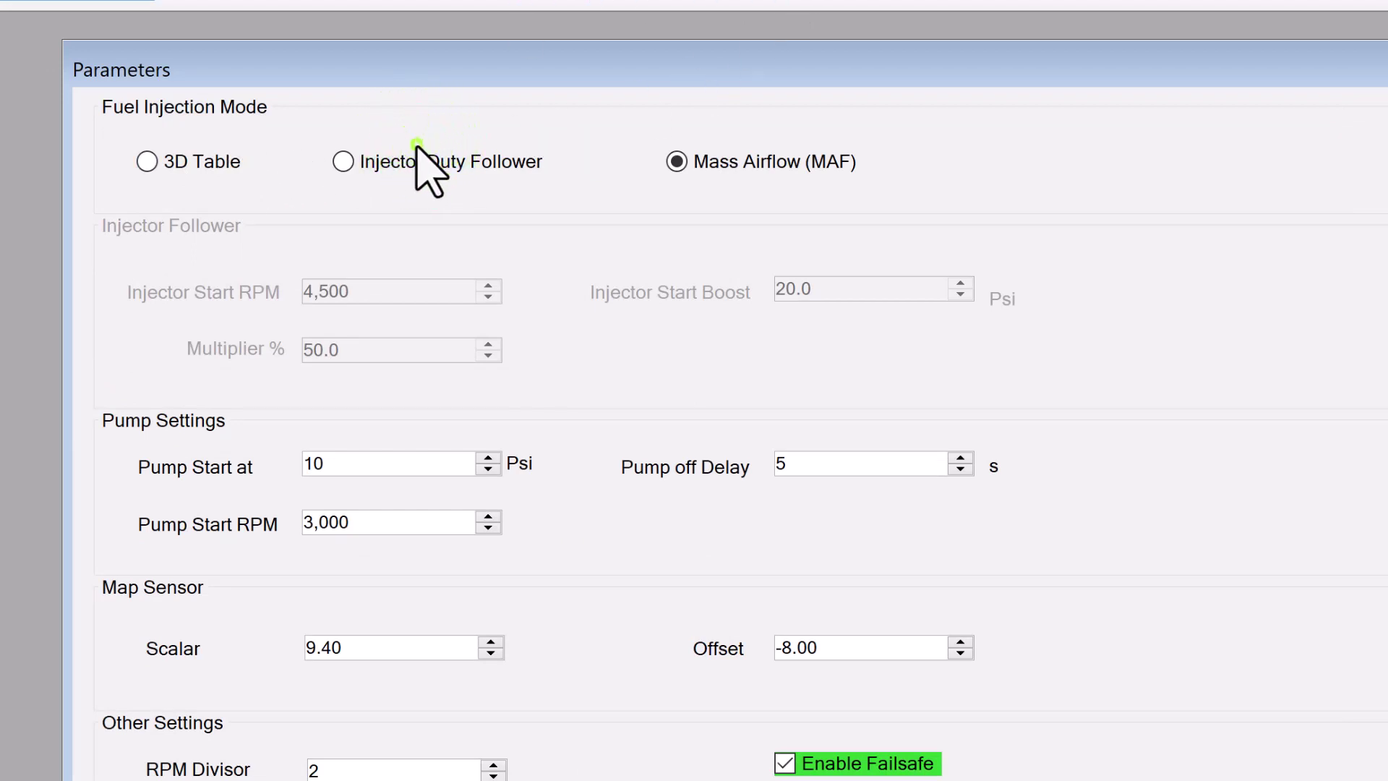
Switch the fuel injection mode from Mass Airflow (MAF) to 3D Table
click(206, 161)
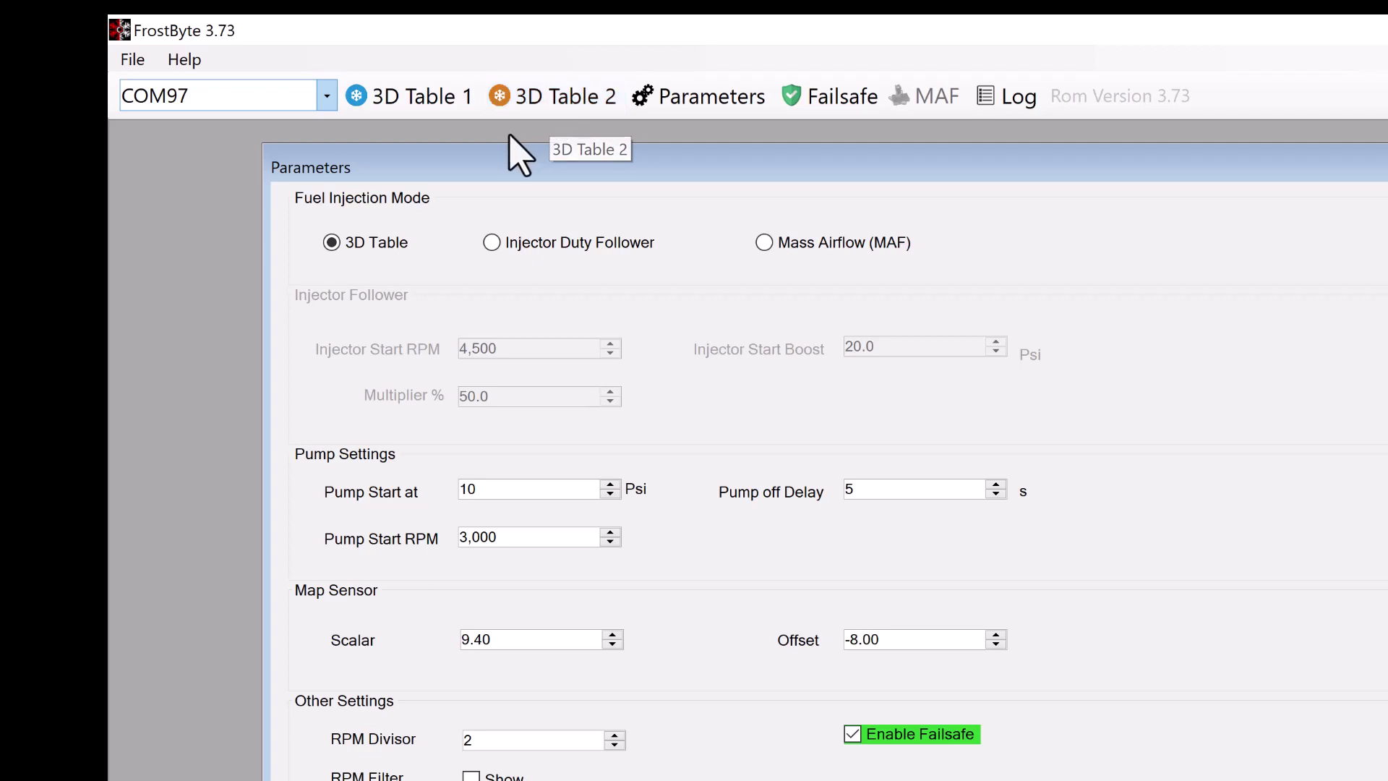
click(416, 104)
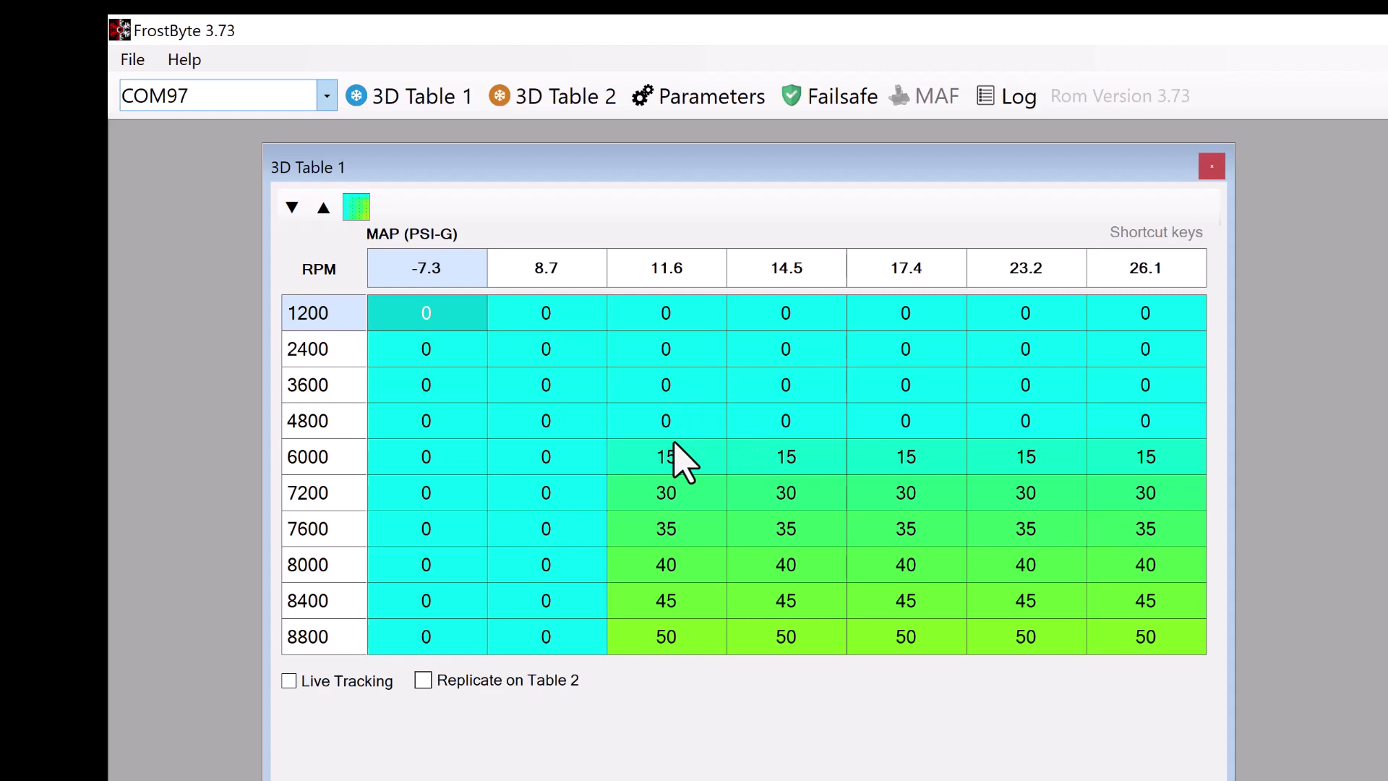
click(674, 459)
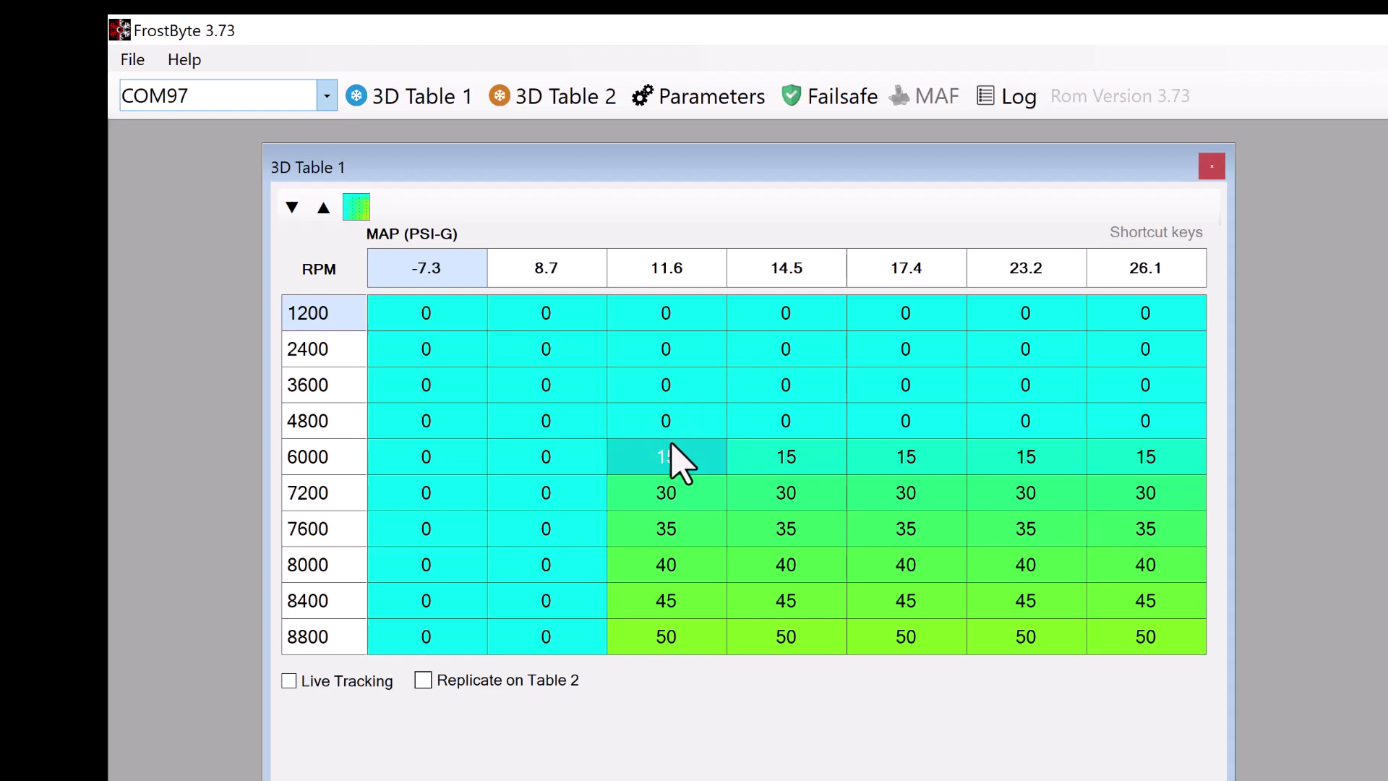
click(699, 104)
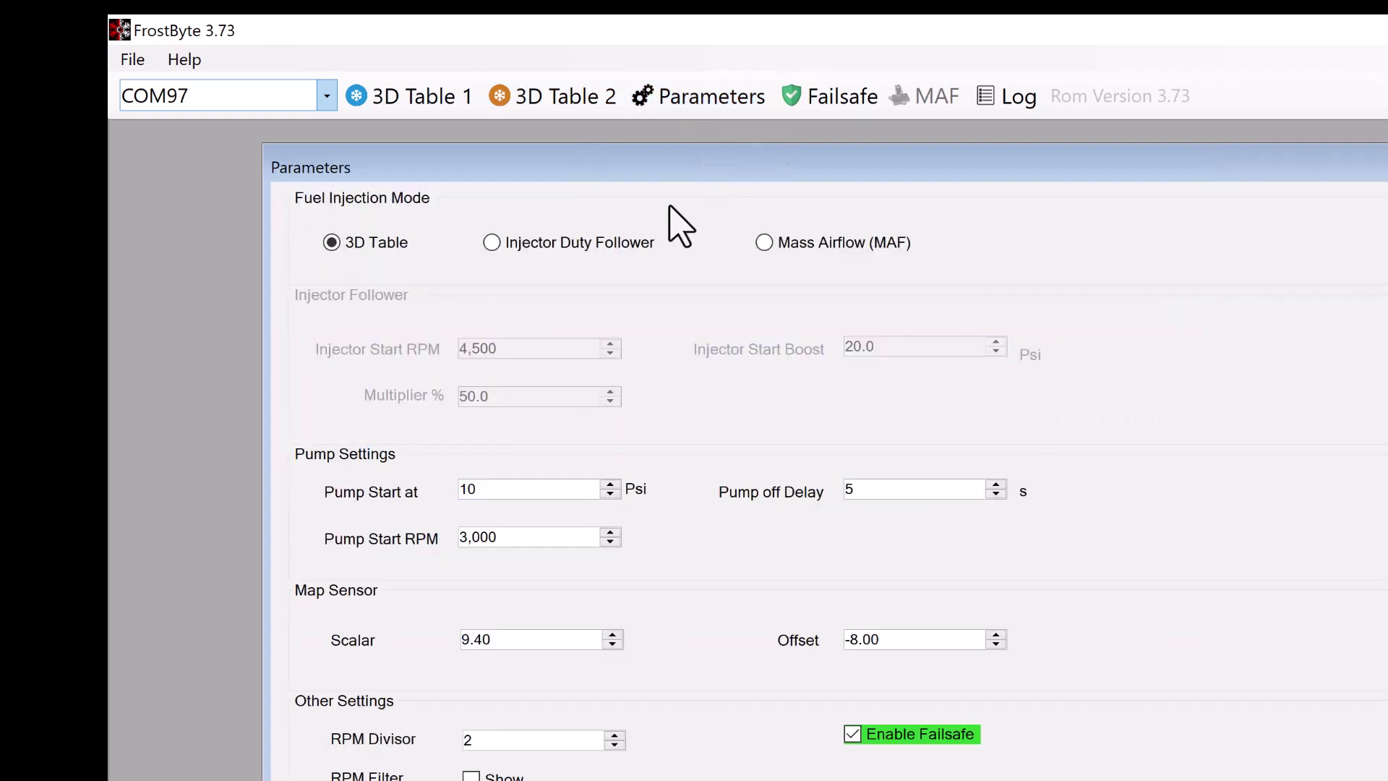
Switch fuel injection to Injector Duty Follower, with start 4,500 RPM, 20.0 Psi boost and 50.0% multiplier
click(529, 260)
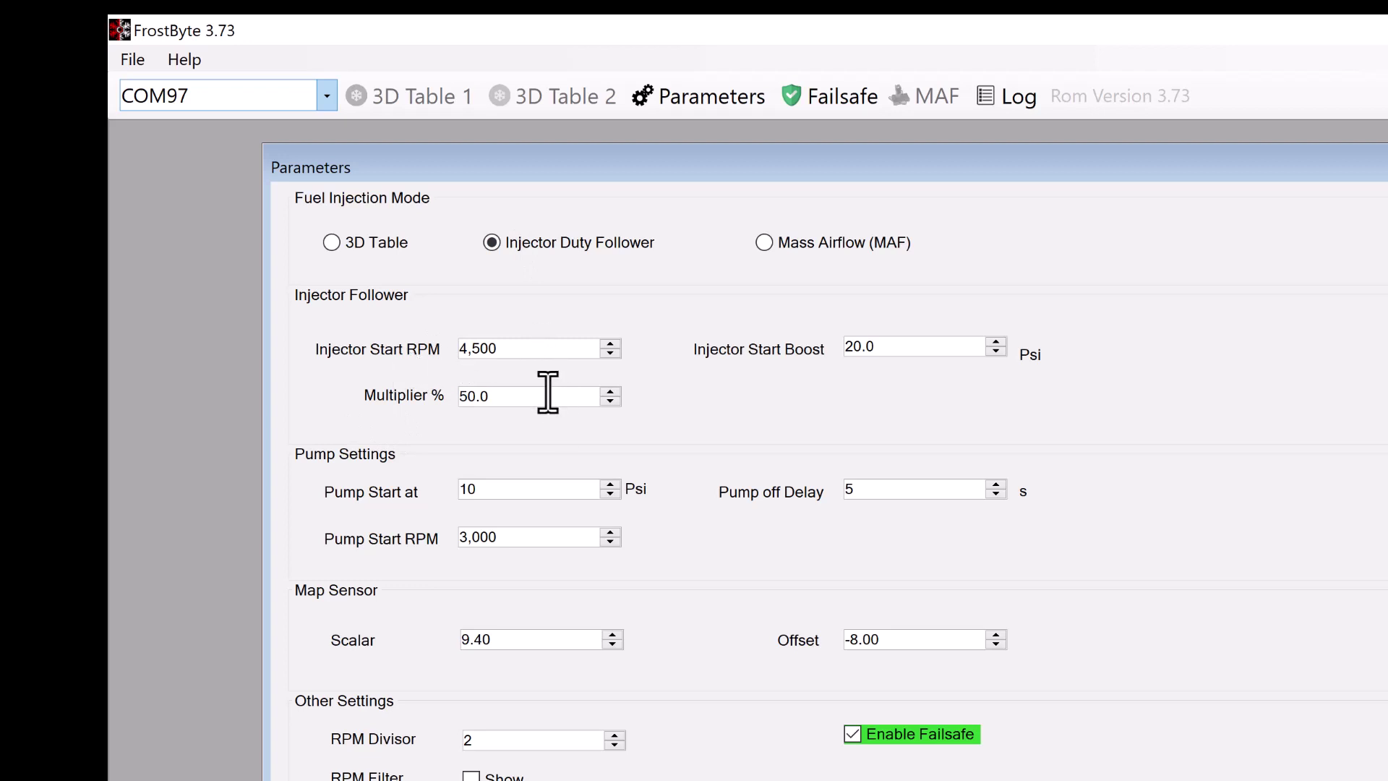
mouse_move(548, 392)
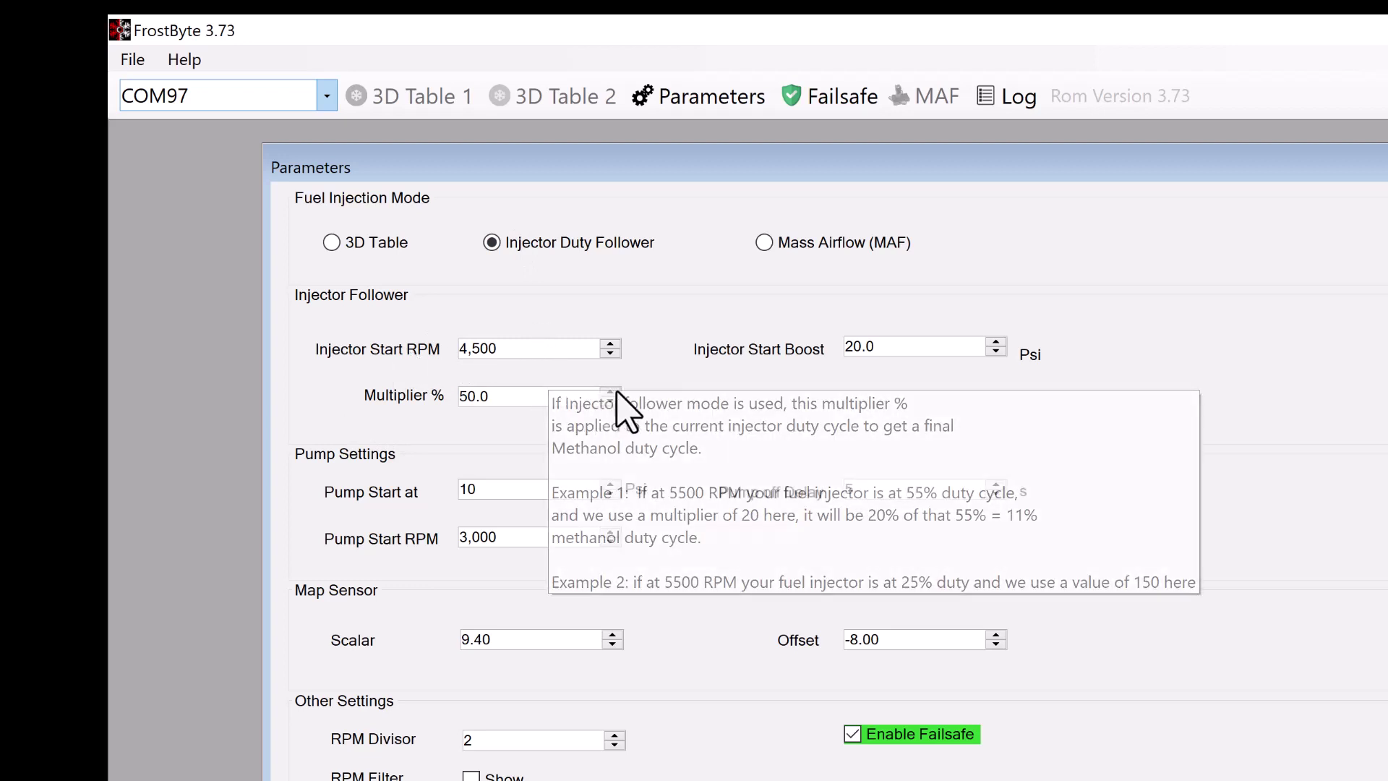
mouse_move(949, 352)
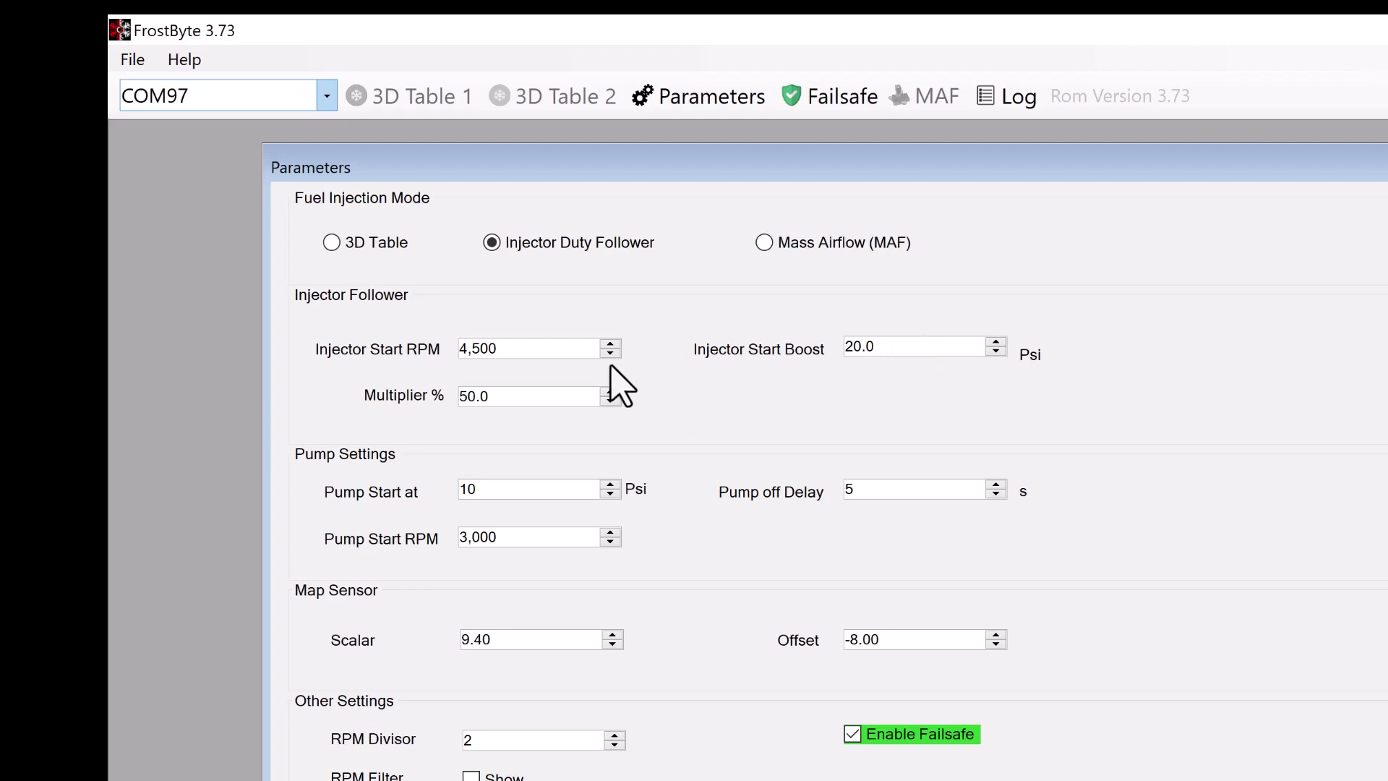
click(660, 502)
mouse_move(576, 495)
mouse_move(552, 536)
mouse_move(879, 497)
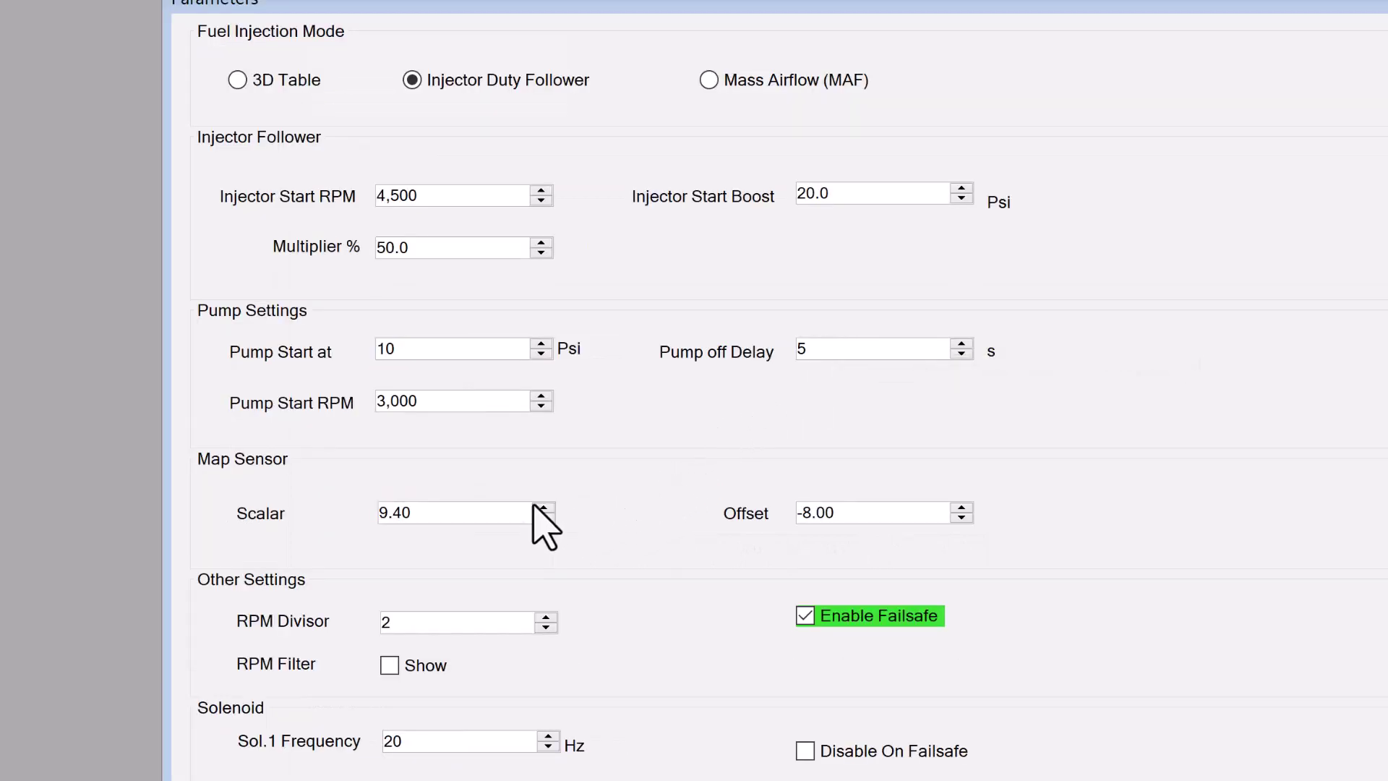
click(281, 490)
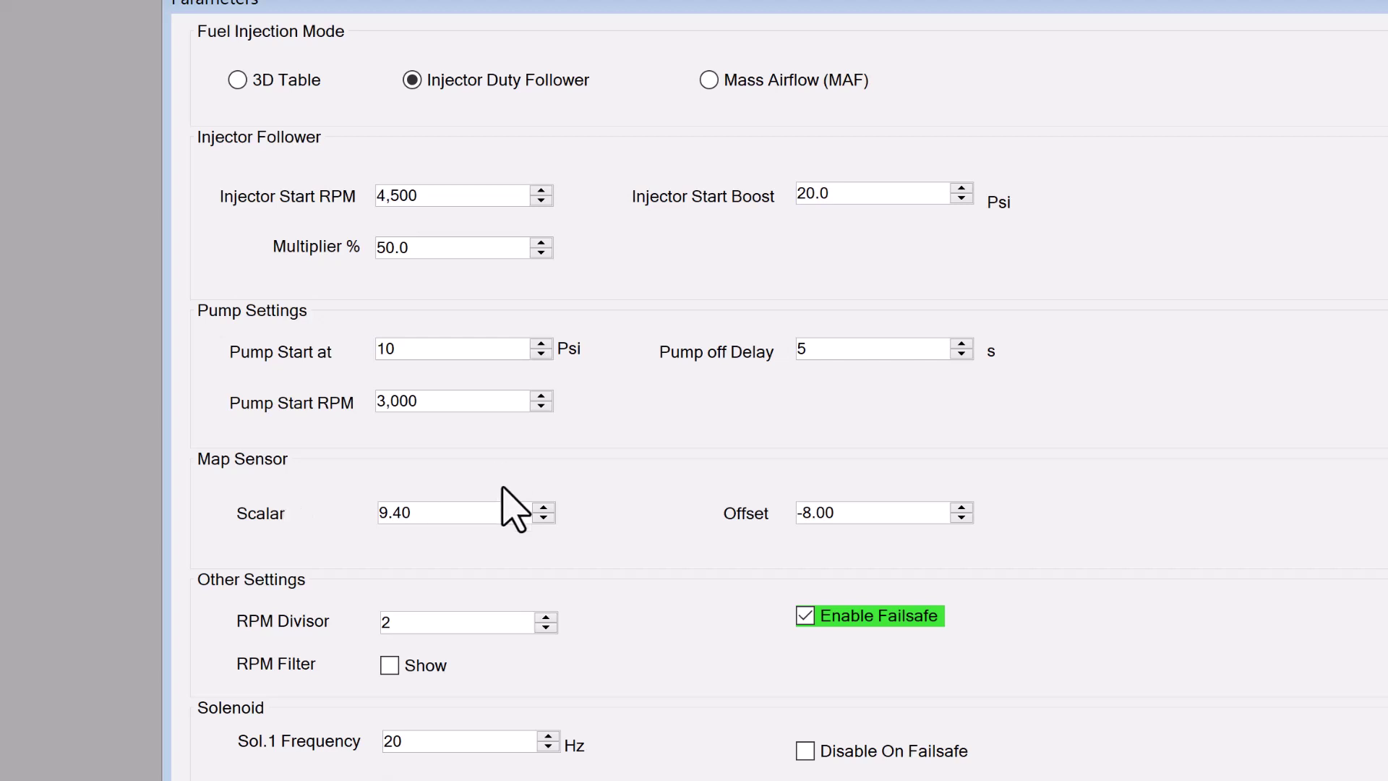
drag(450, 511, 345, 513)
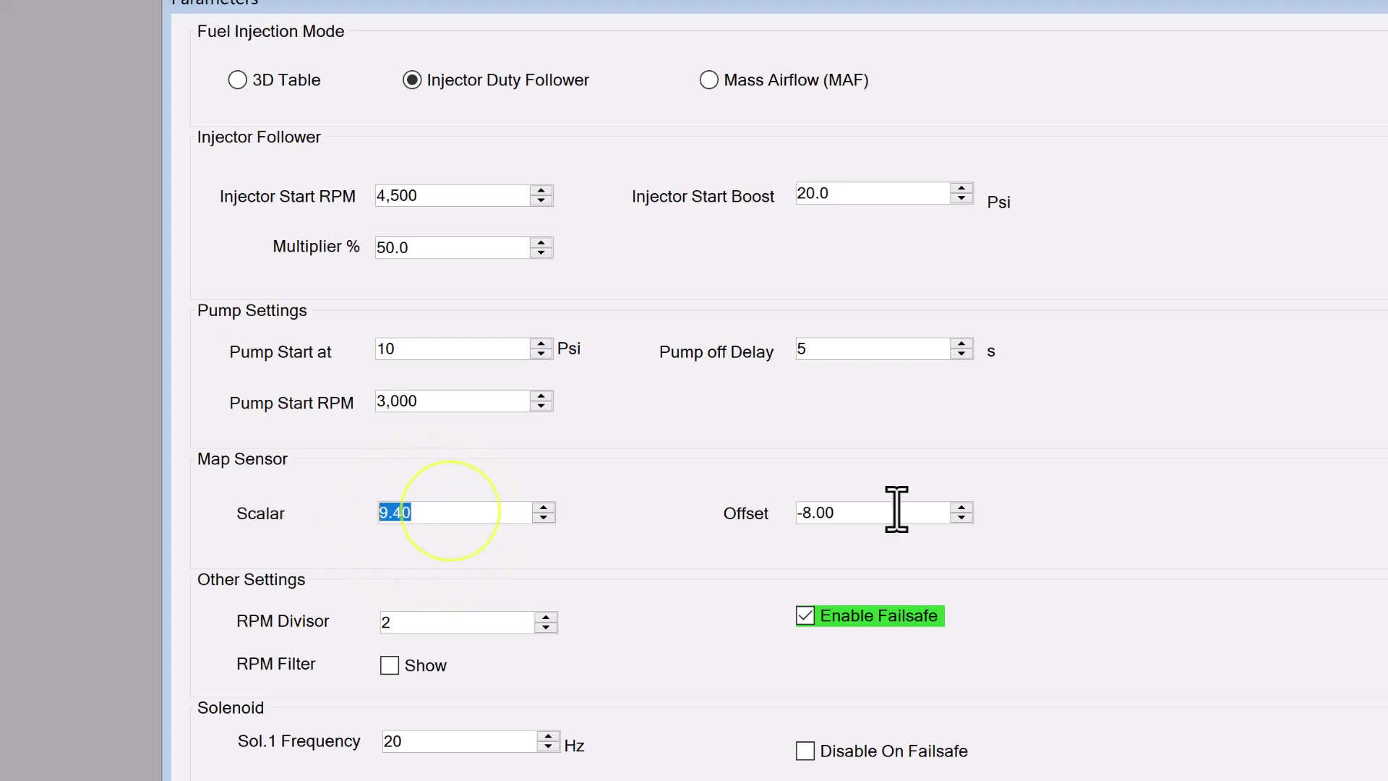
drag(891, 509, 774, 513)
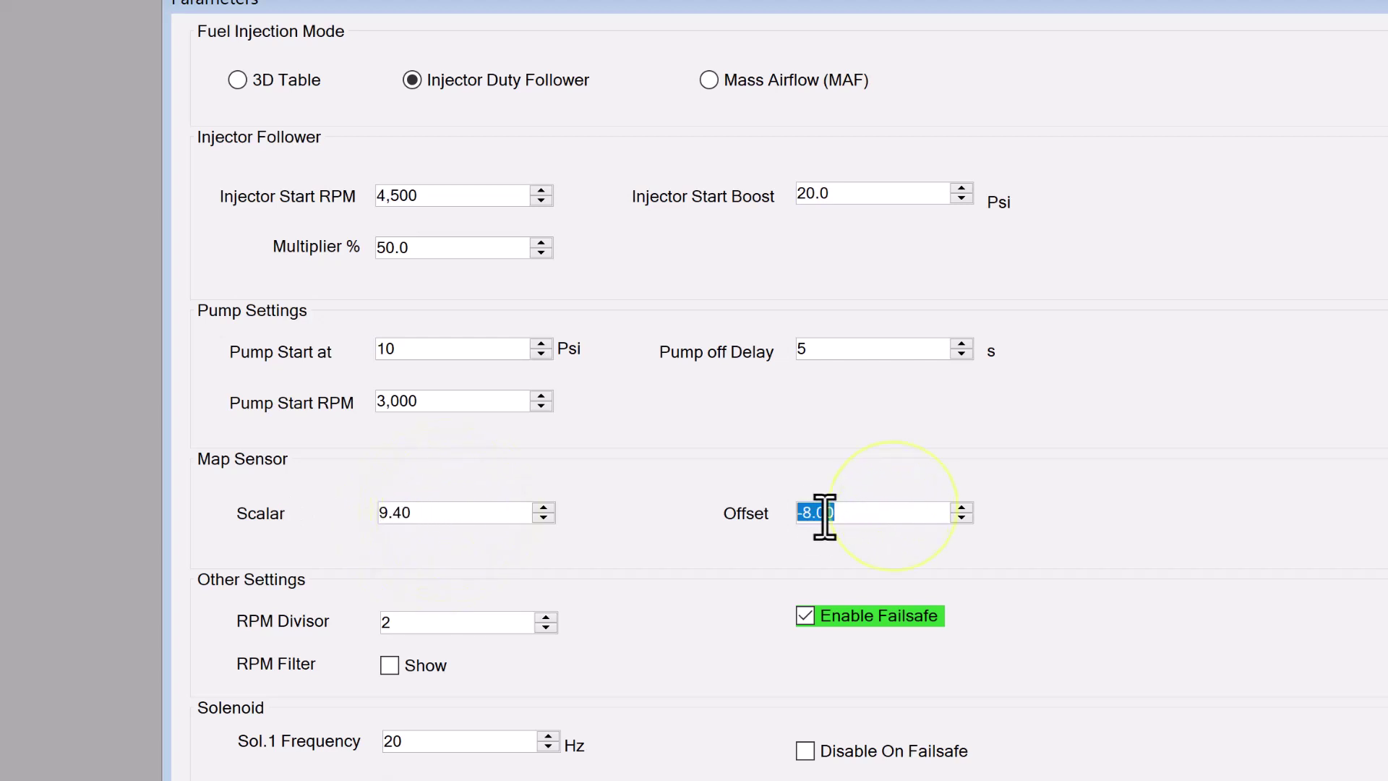
click(1102, 516)
click(908, 510)
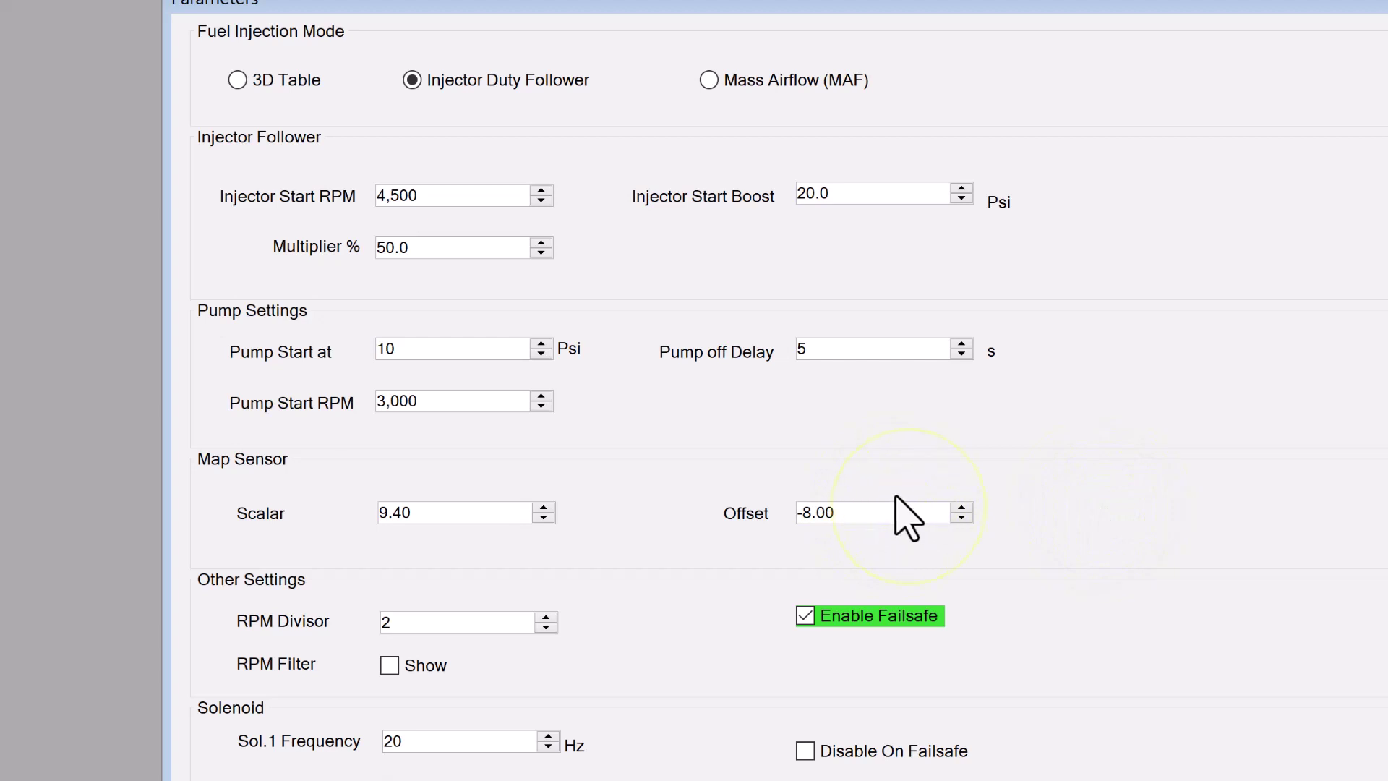
Switch fuel injection to Mass Airflow (MAF) and acknowledge the MAF mode message
click(749, 80)
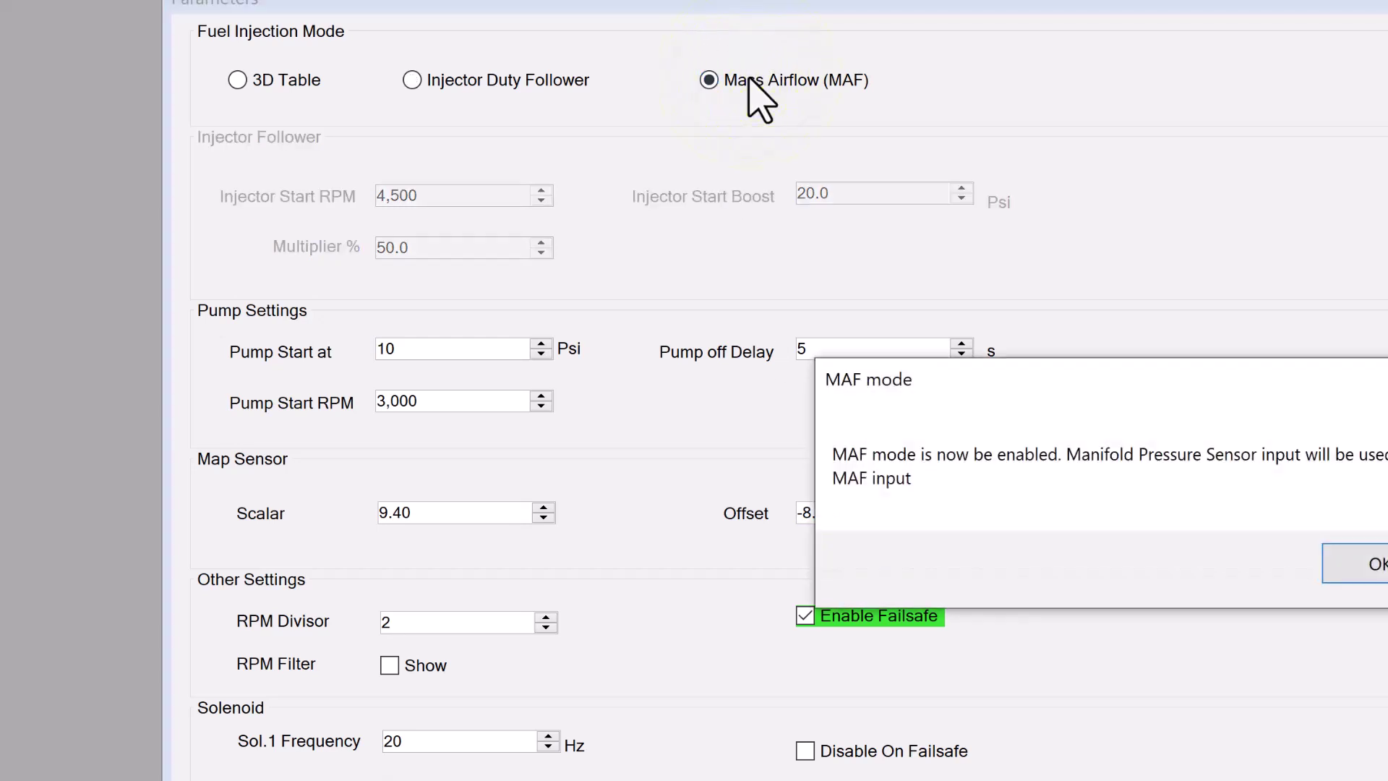
click(1359, 564)
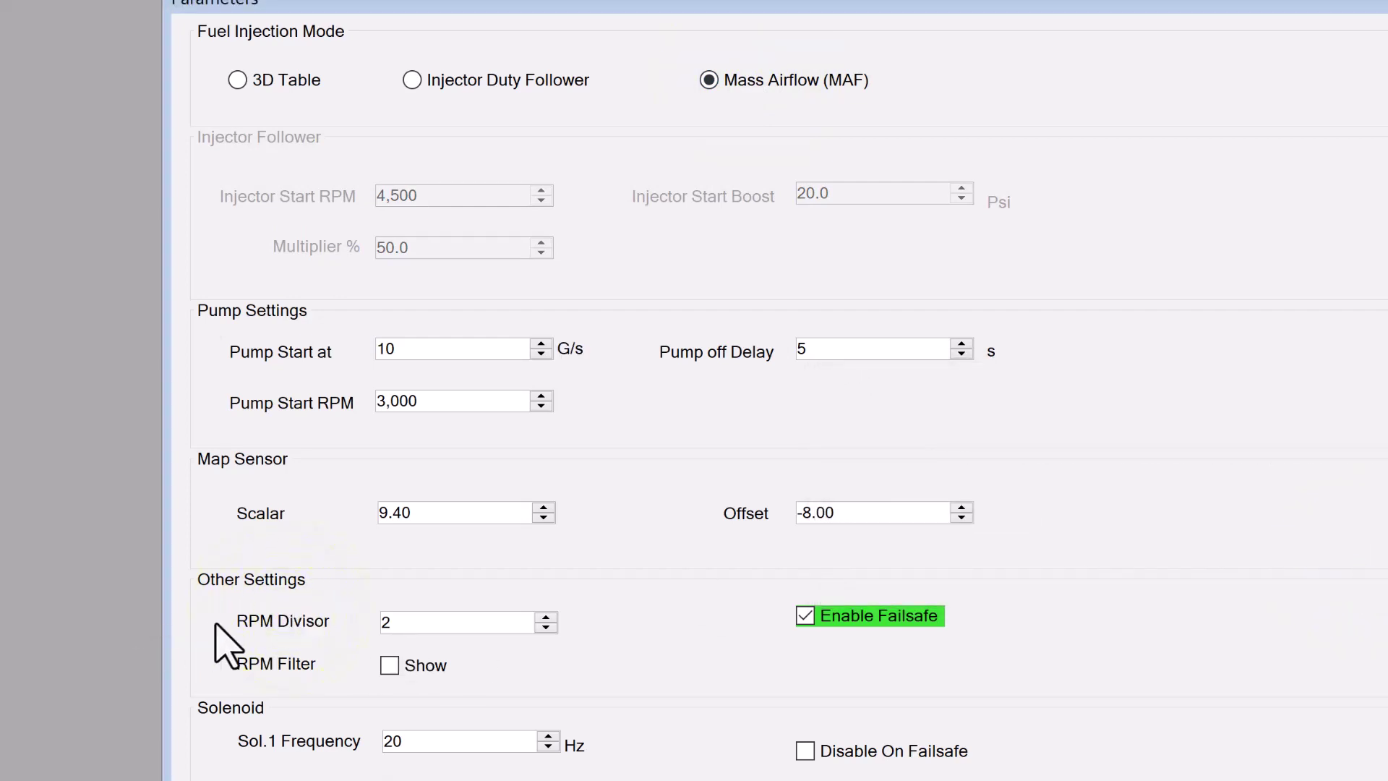
Raise the RPM Divisor from 2 to 4
click(546, 617)
click(545, 617)
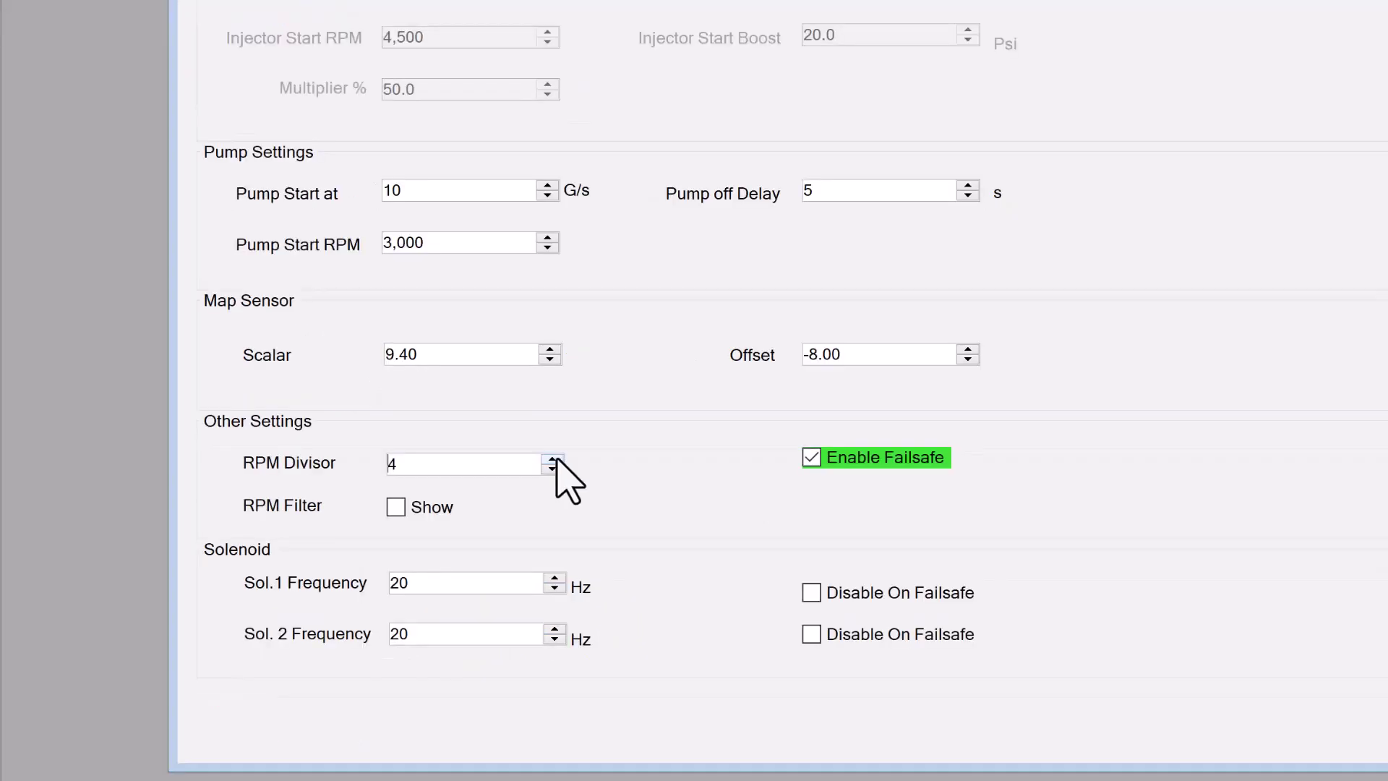
click(315, 587)
Raise the Sol.1 Frequency to 25 Hz
click(551, 578)
click(551, 578)
click(548, 578)
Toggle Enable Failsafe off and on, leaving the failsafe enabled
click(892, 465)
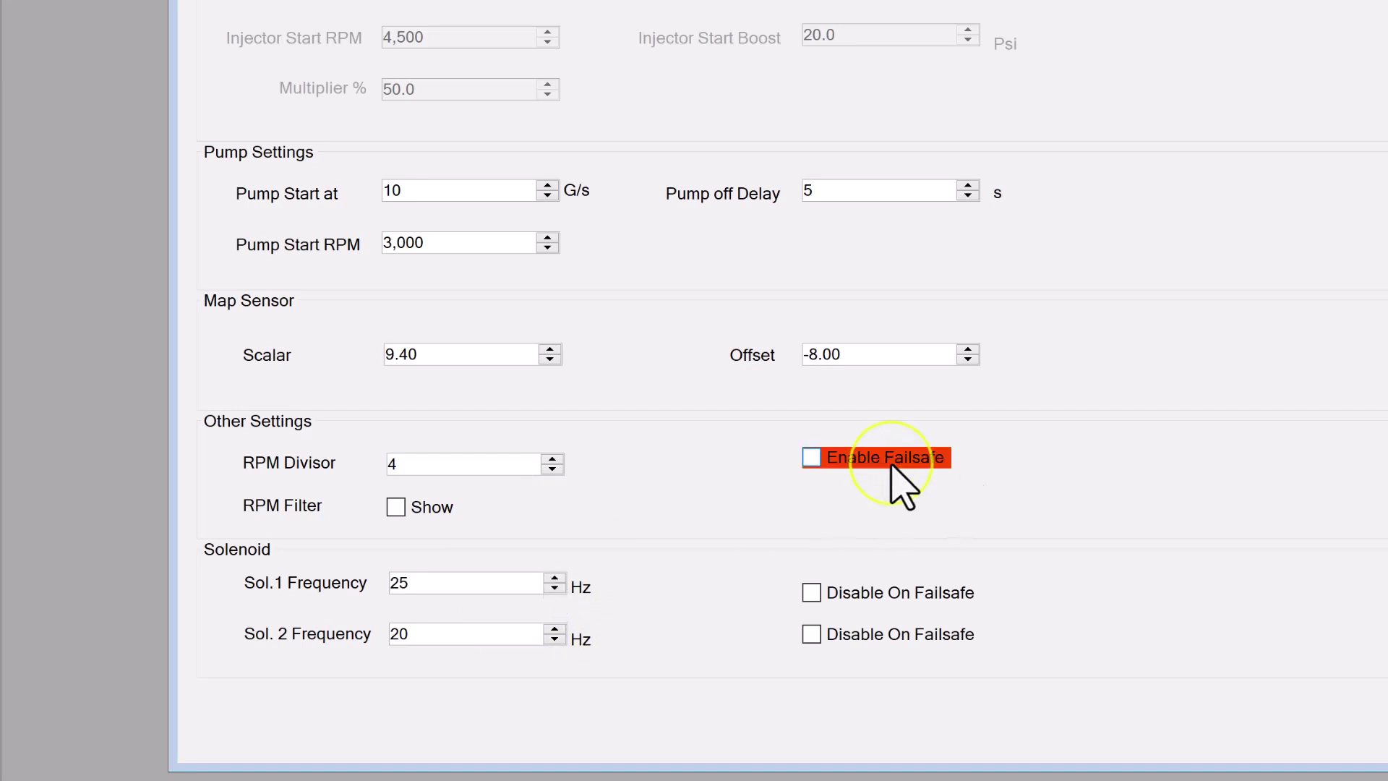
click(892, 465)
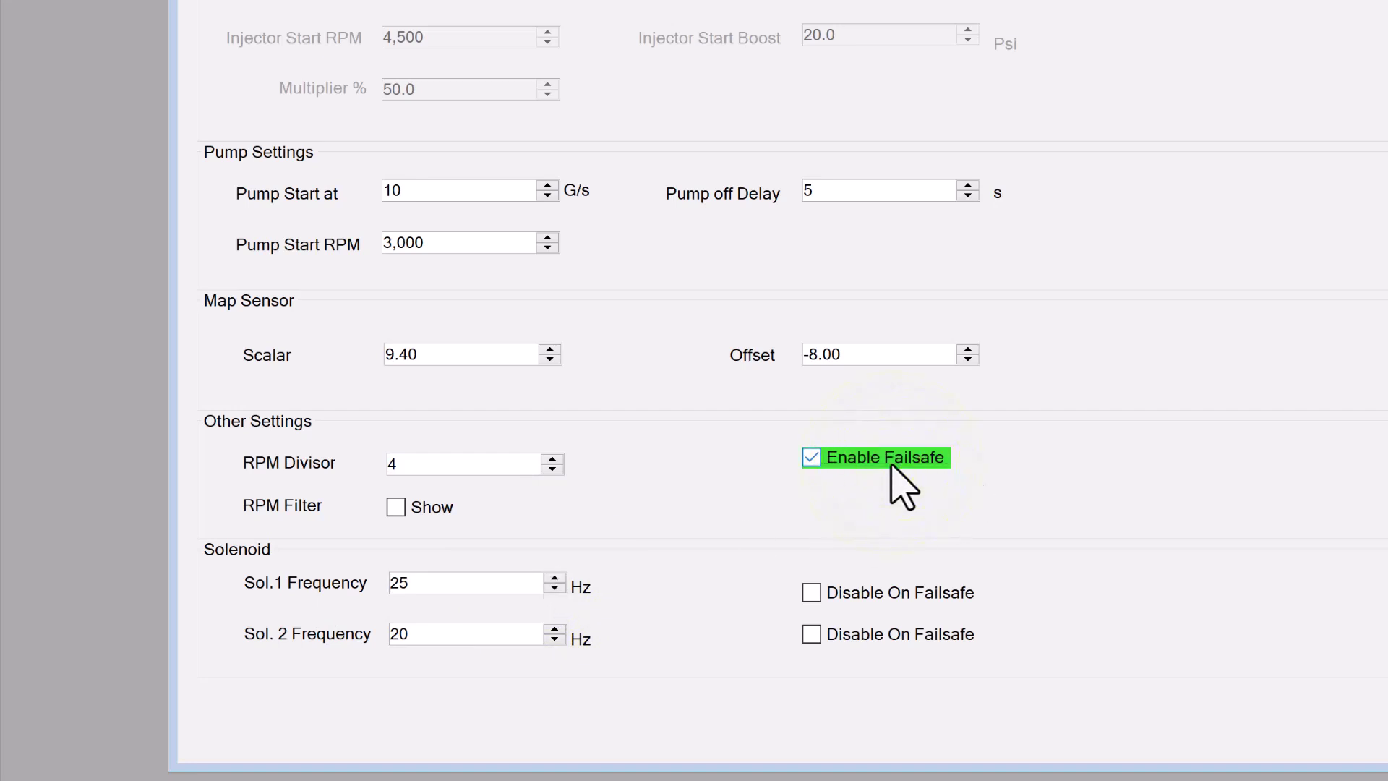
click(890, 464)
click(889, 460)
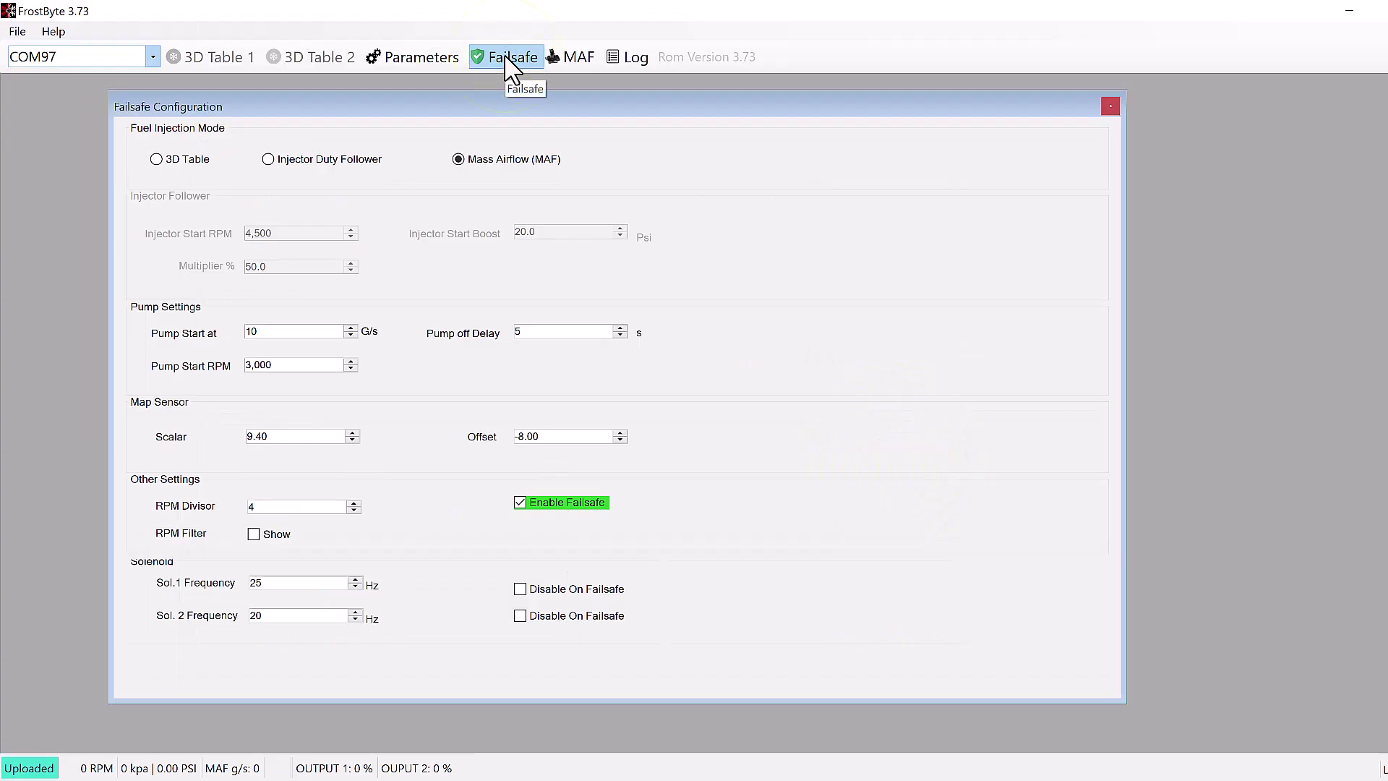
Open the Failsafe Configuration chart of Max and Min Pressure against duty cycle
click(510, 64)
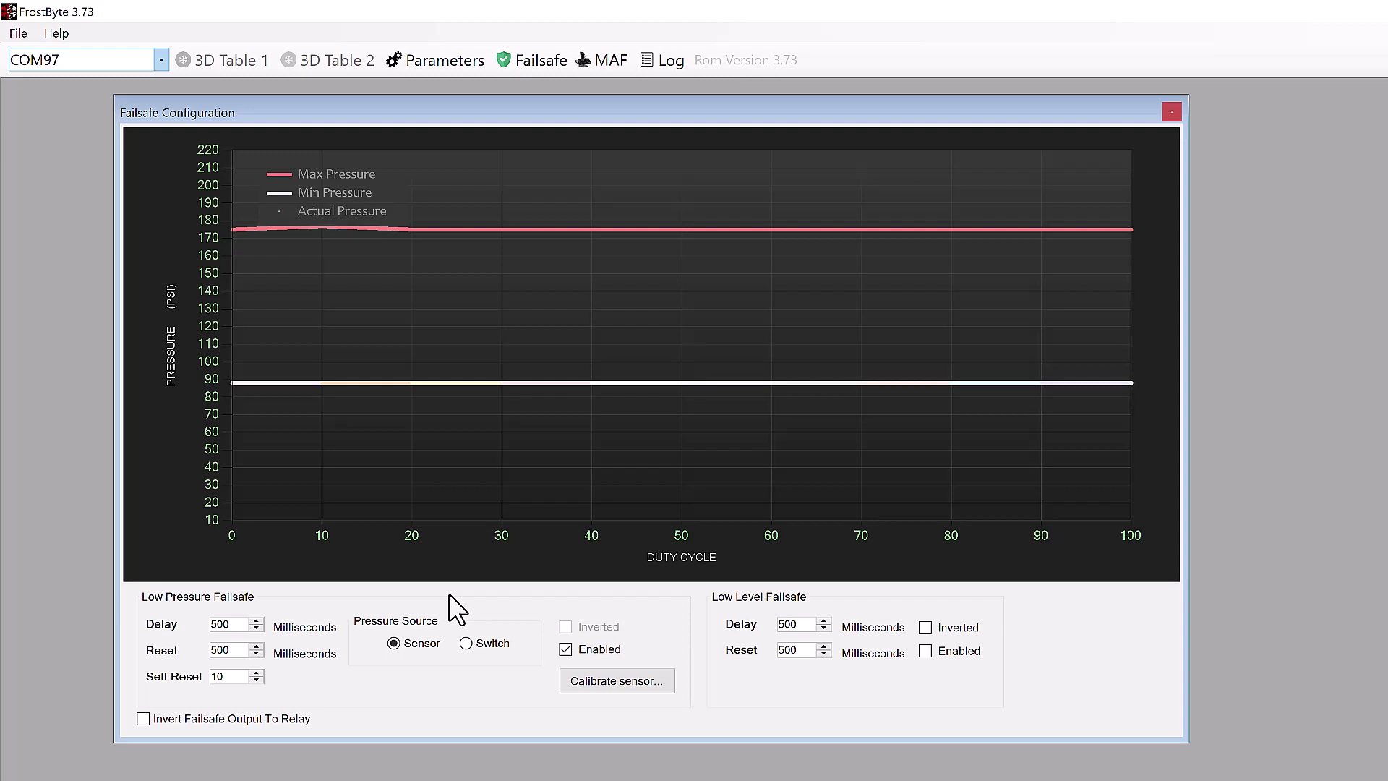
Lower the 0–20% duty points: Max to about 113–152 psi, Min to about 50–71 psi
drag(263, 386, 262, 443)
drag(274, 233, 262, 340)
drag(267, 420, 267, 481)
drag(318, 230, 318, 292)
drag(312, 399, 325, 449)
drag(422, 386, 430, 413)
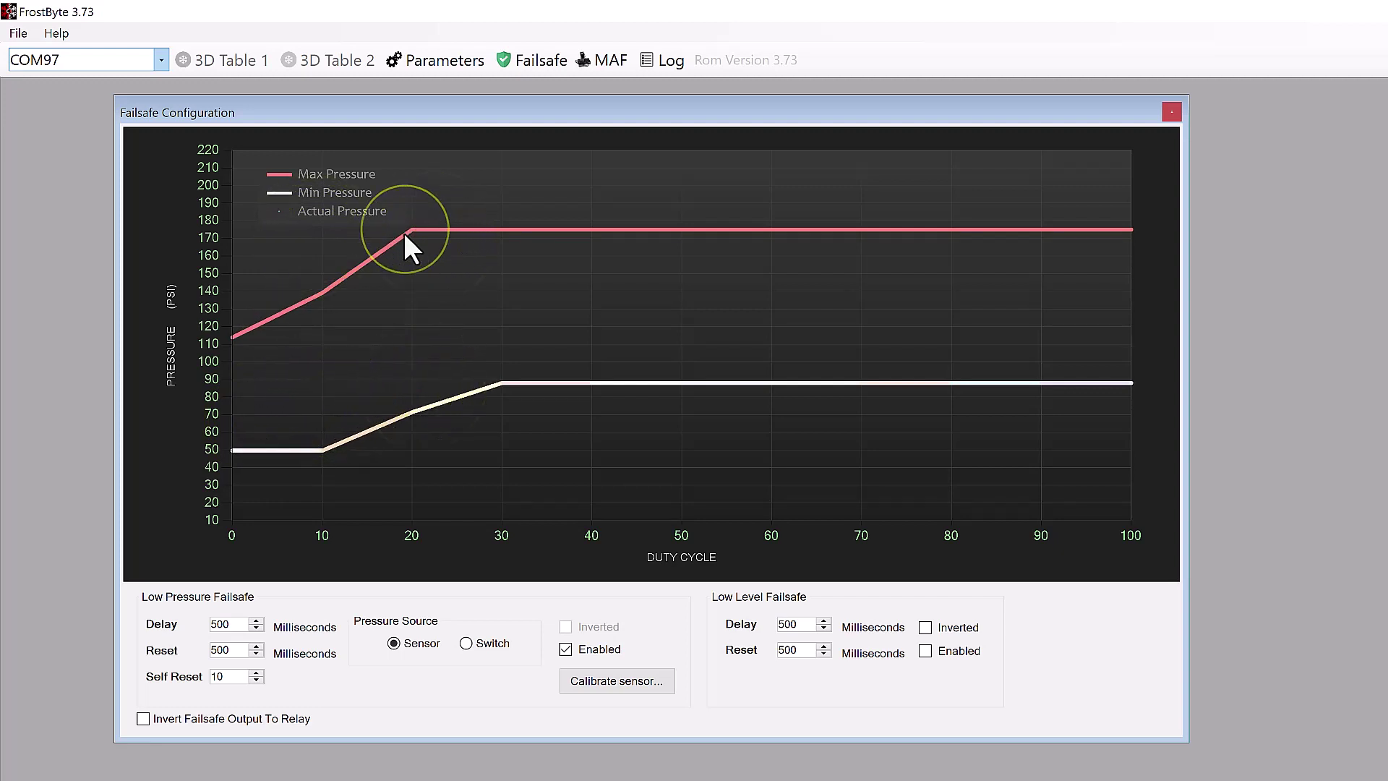
drag(405, 233, 412, 271)
drag(445, 405, 613, 350)
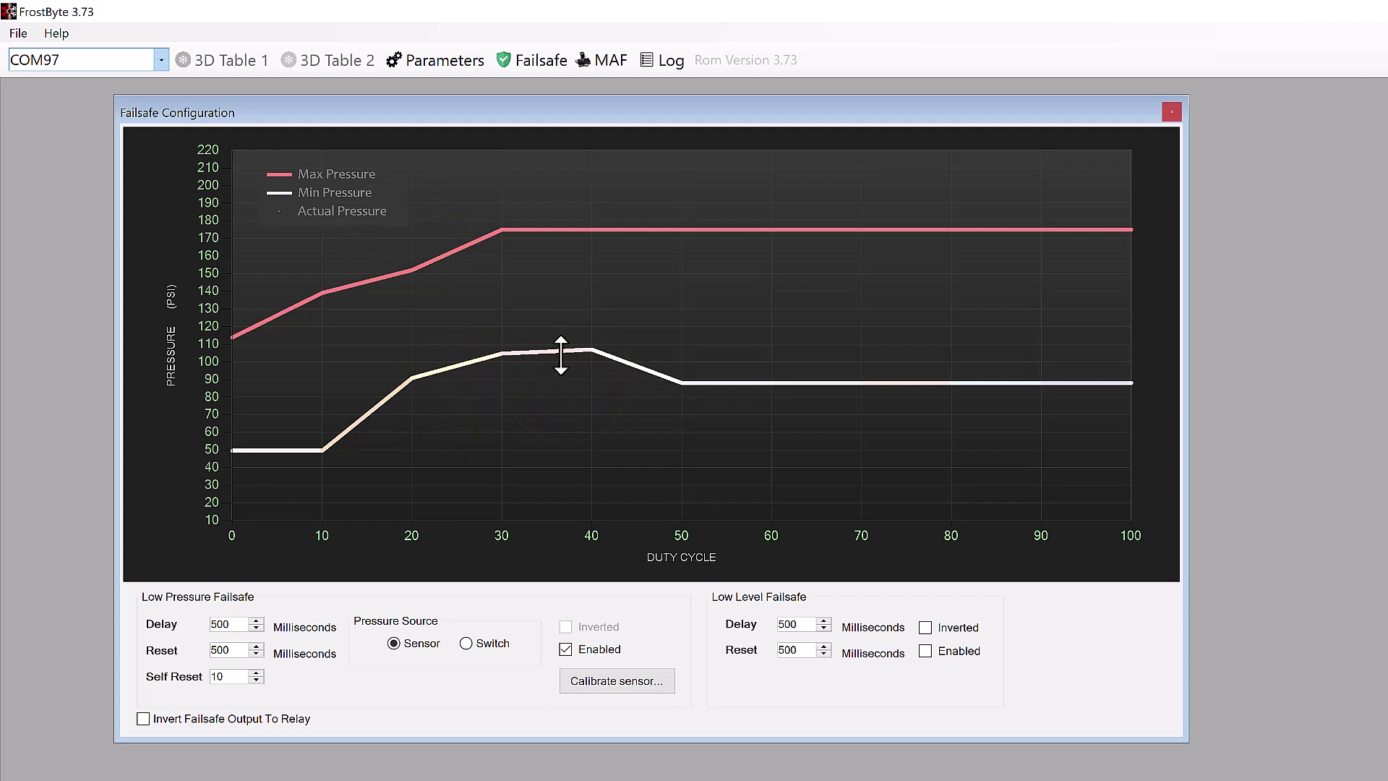
Raise the Min Pressure points at 50–100% duty to about 98–110 psi
drag(674, 384, 771, 344)
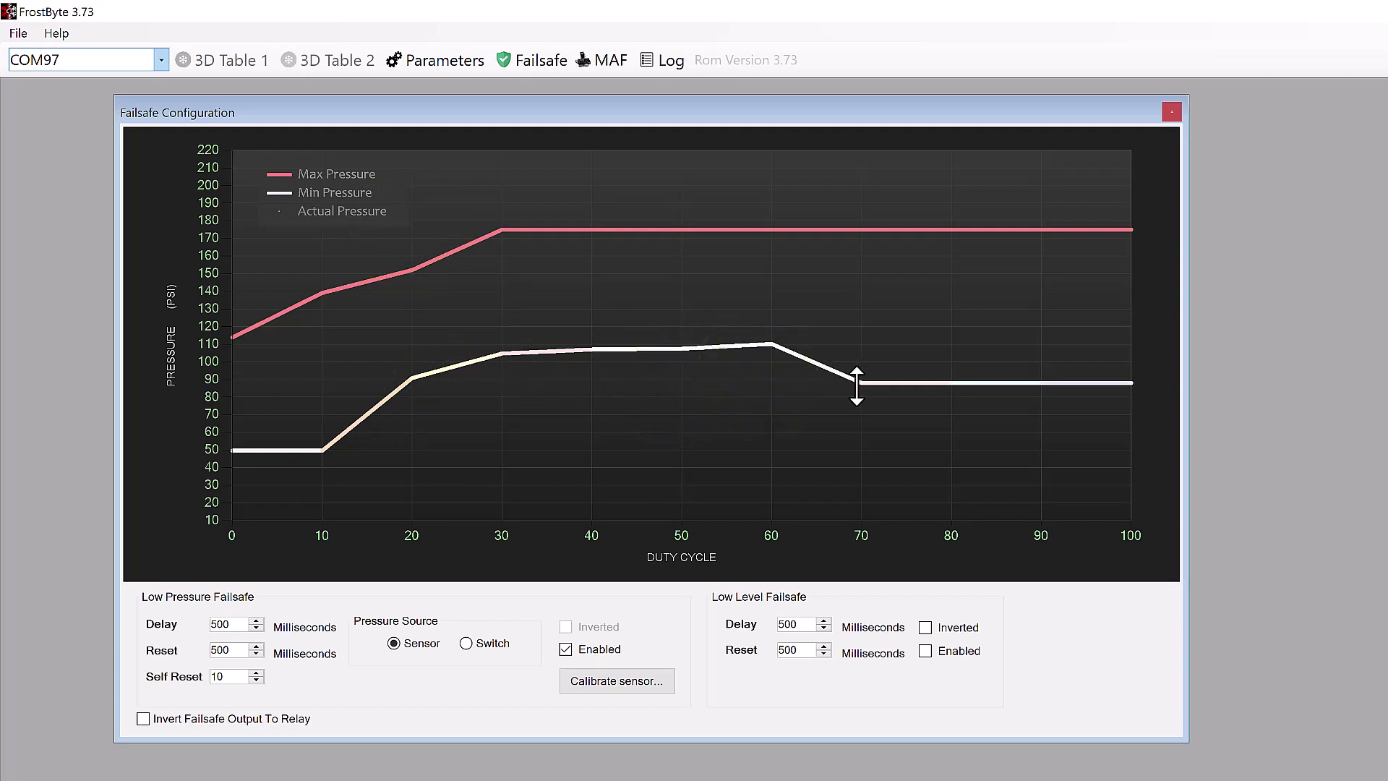
drag(843, 382, 955, 343)
drag(1034, 379, 1039, 344)
drag(1105, 377, 1125, 338)
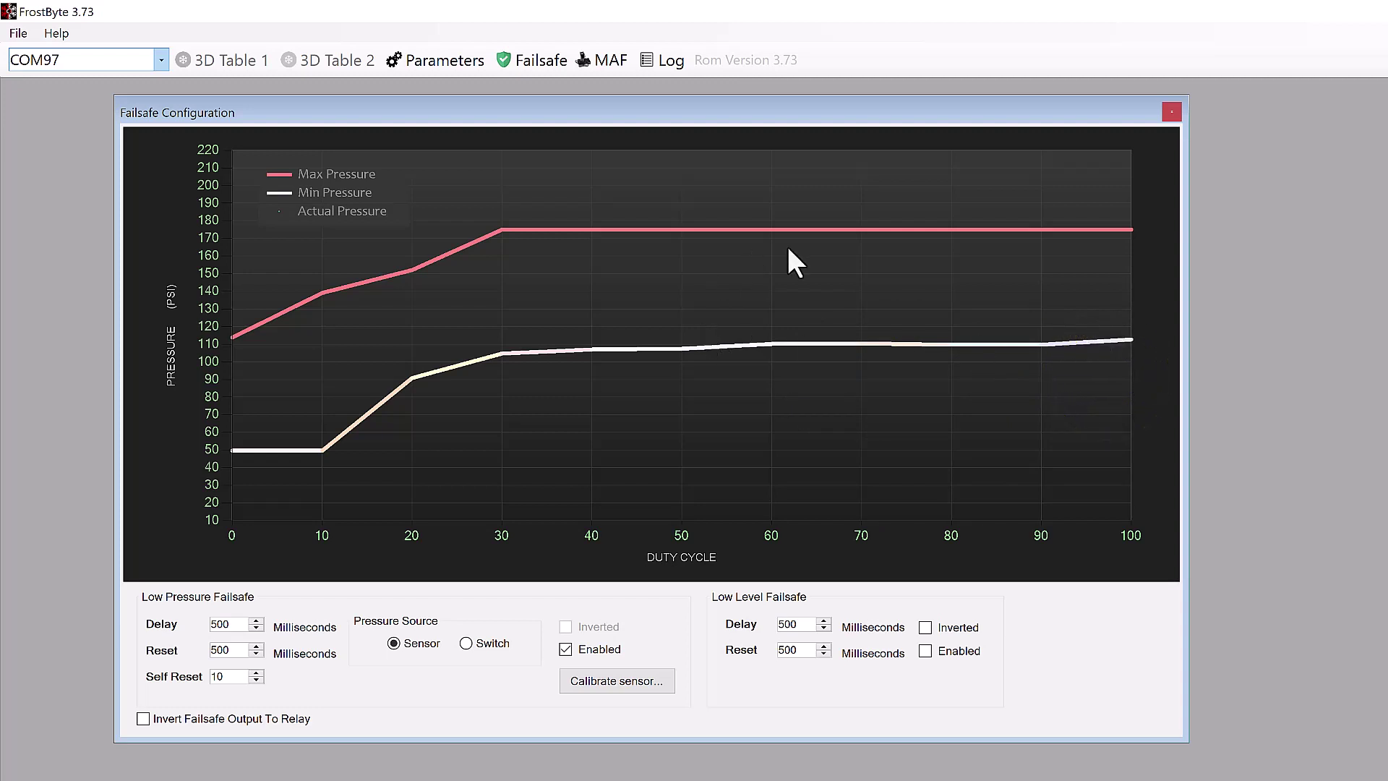
Raise the Max Pressure points at 50–100% duty, reaching about 194 at 100%
drag(807, 227, 818, 209)
drag(673, 230, 685, 215)
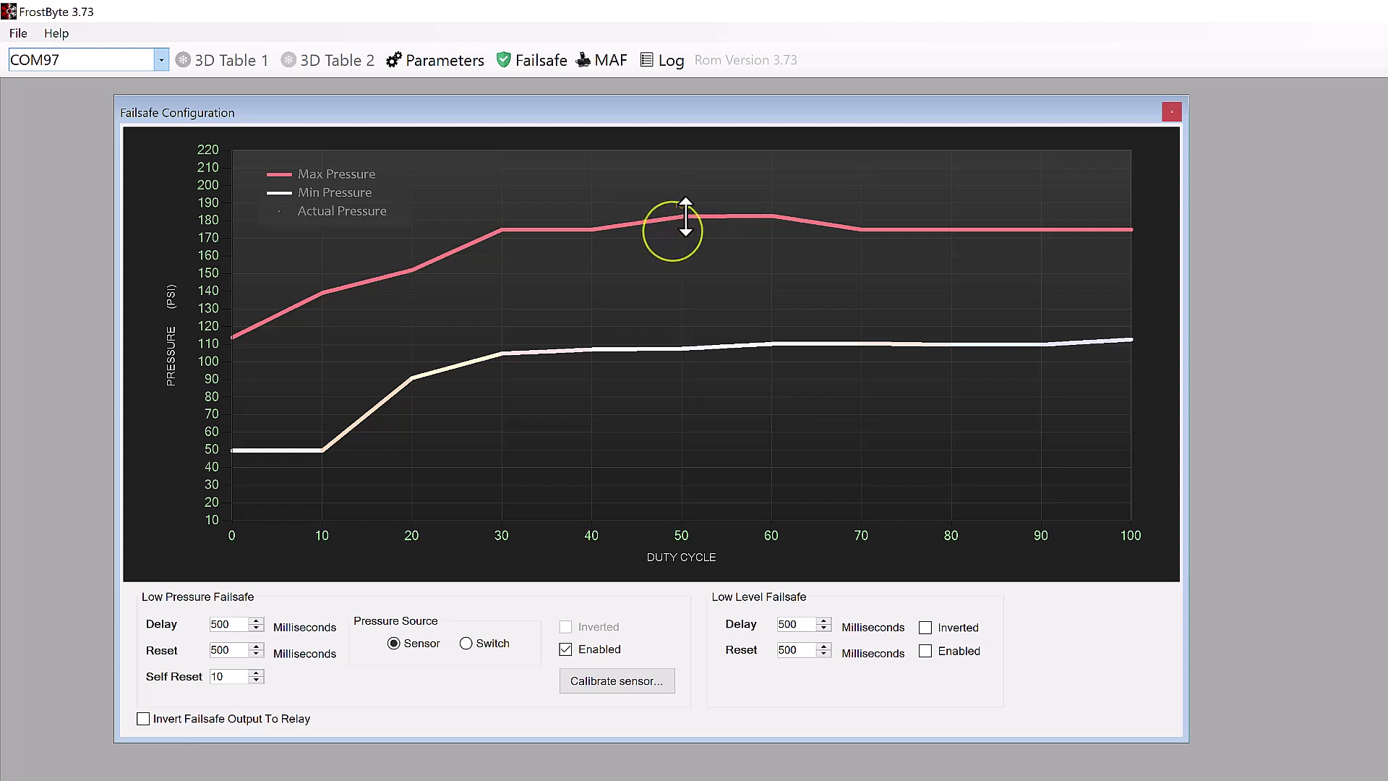
drag(861, 229, 861, 211)
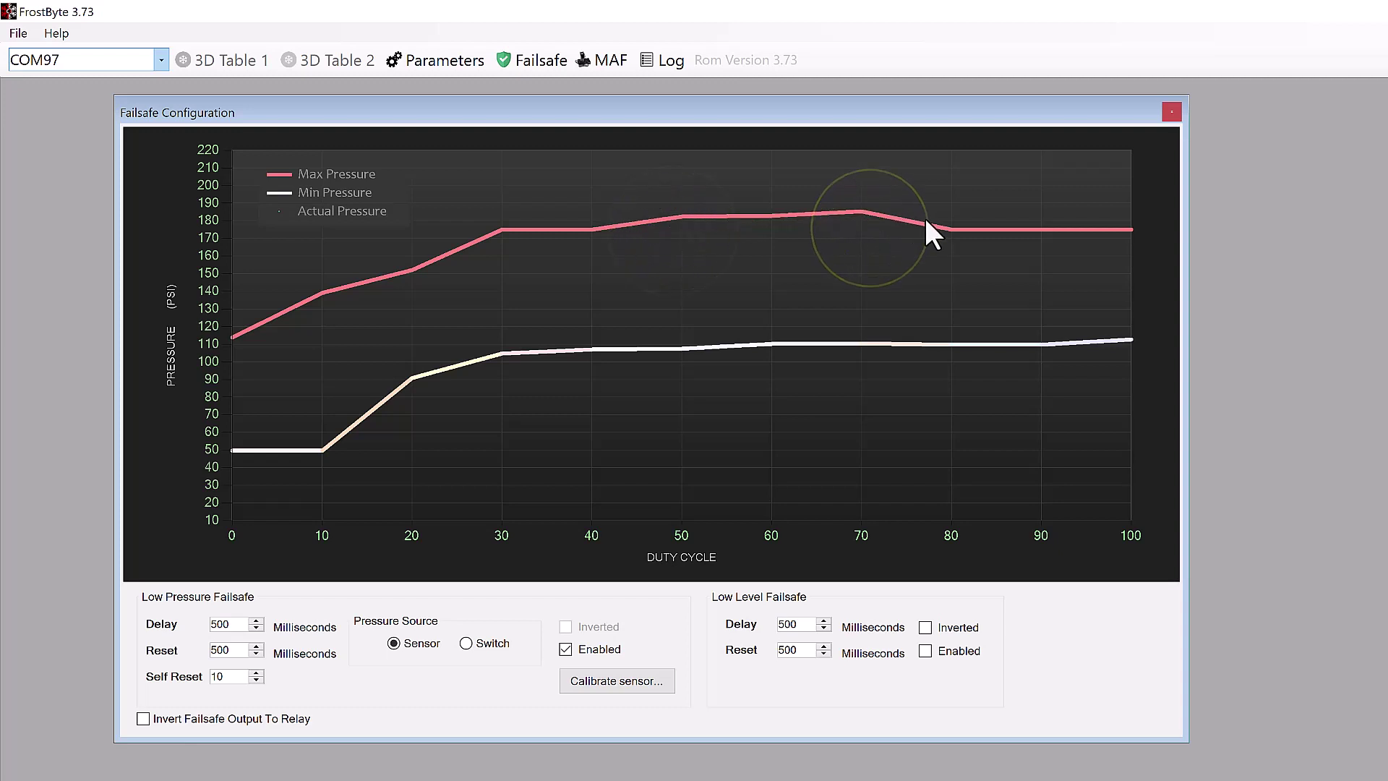
drag(943, 230, 1117, 195)
click(1039, 214)
Raise the Min Pressure points at 50–100% duty to about 118–150 psi
drag(1102, 340, 1100, 275)
drag(1041, 342, 1028, 300)
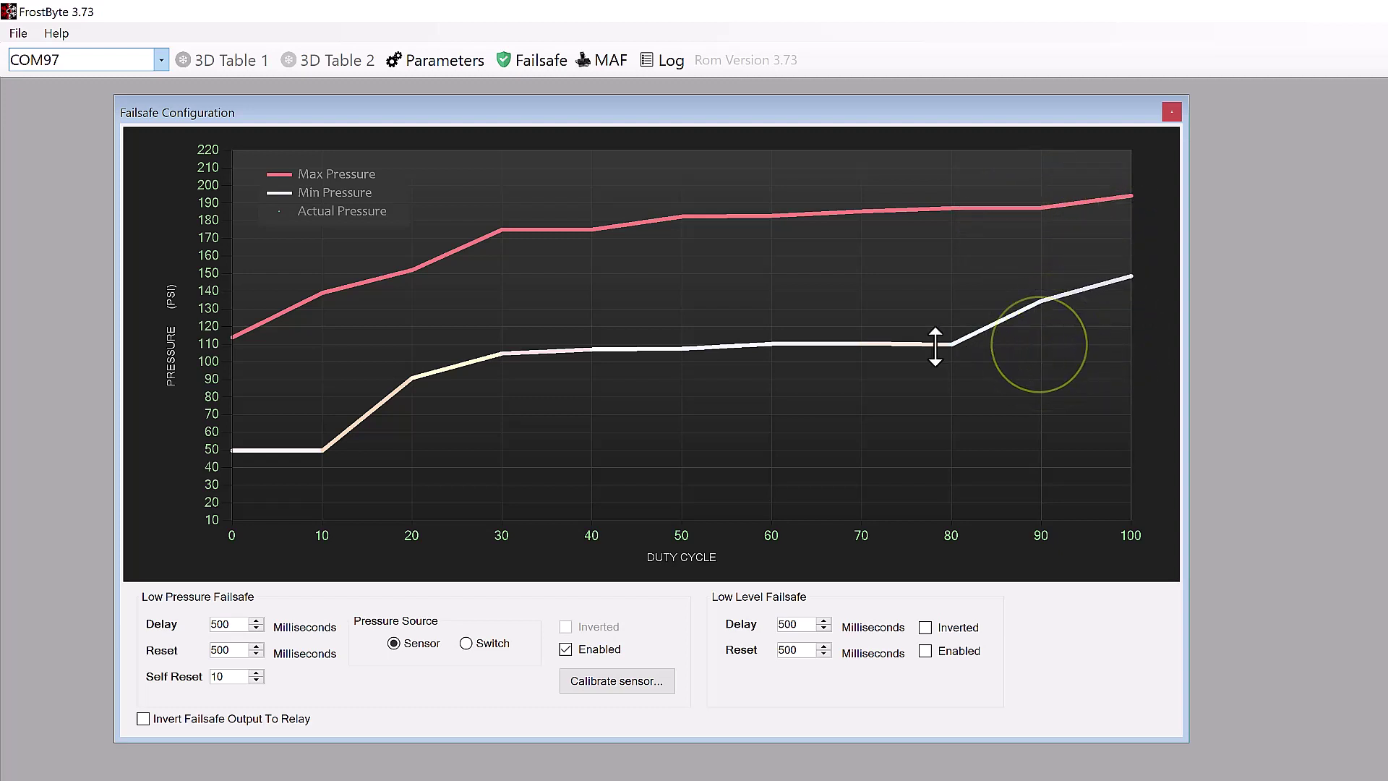
drag(934, 346, 925, 300)
drag(853, 346, 843, 311)
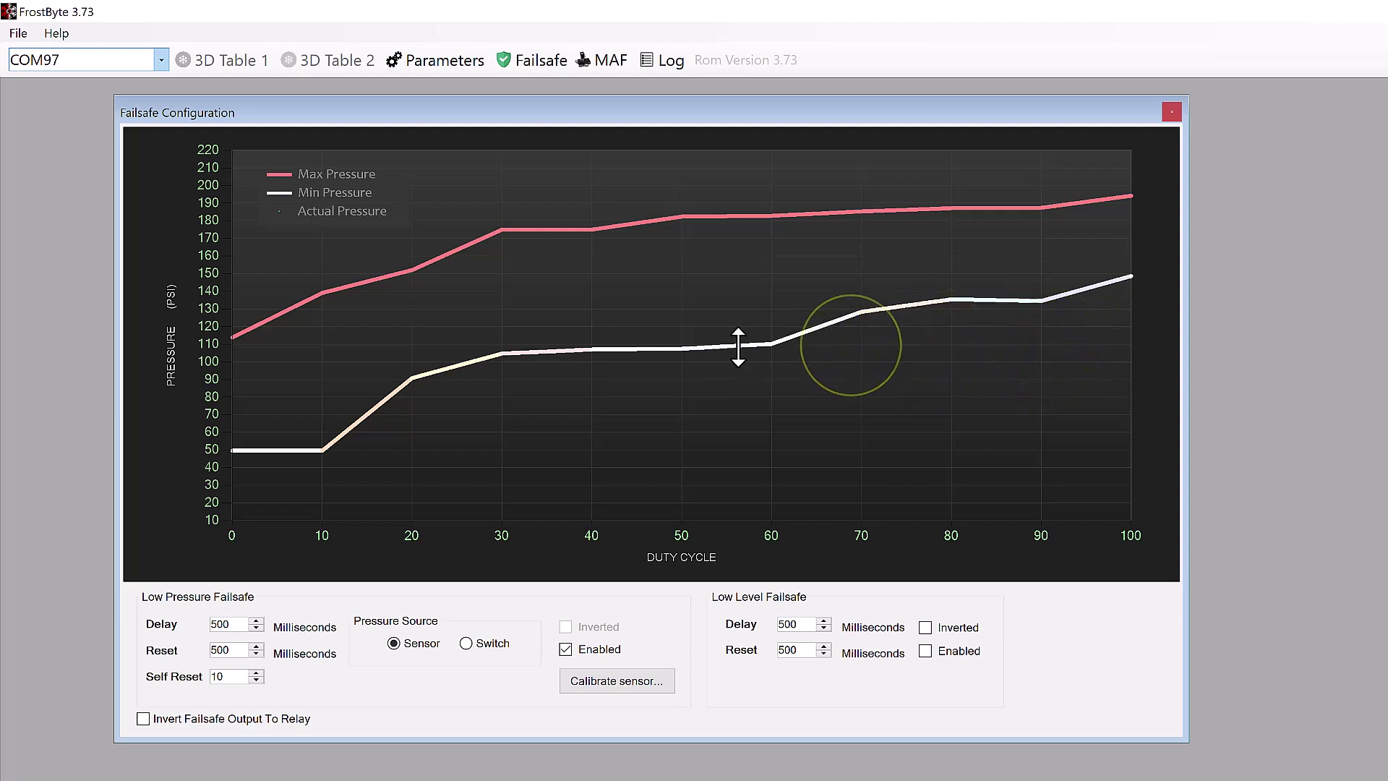
drag(738, 345, 740, 310)
drag(660, 350, 592, 331)
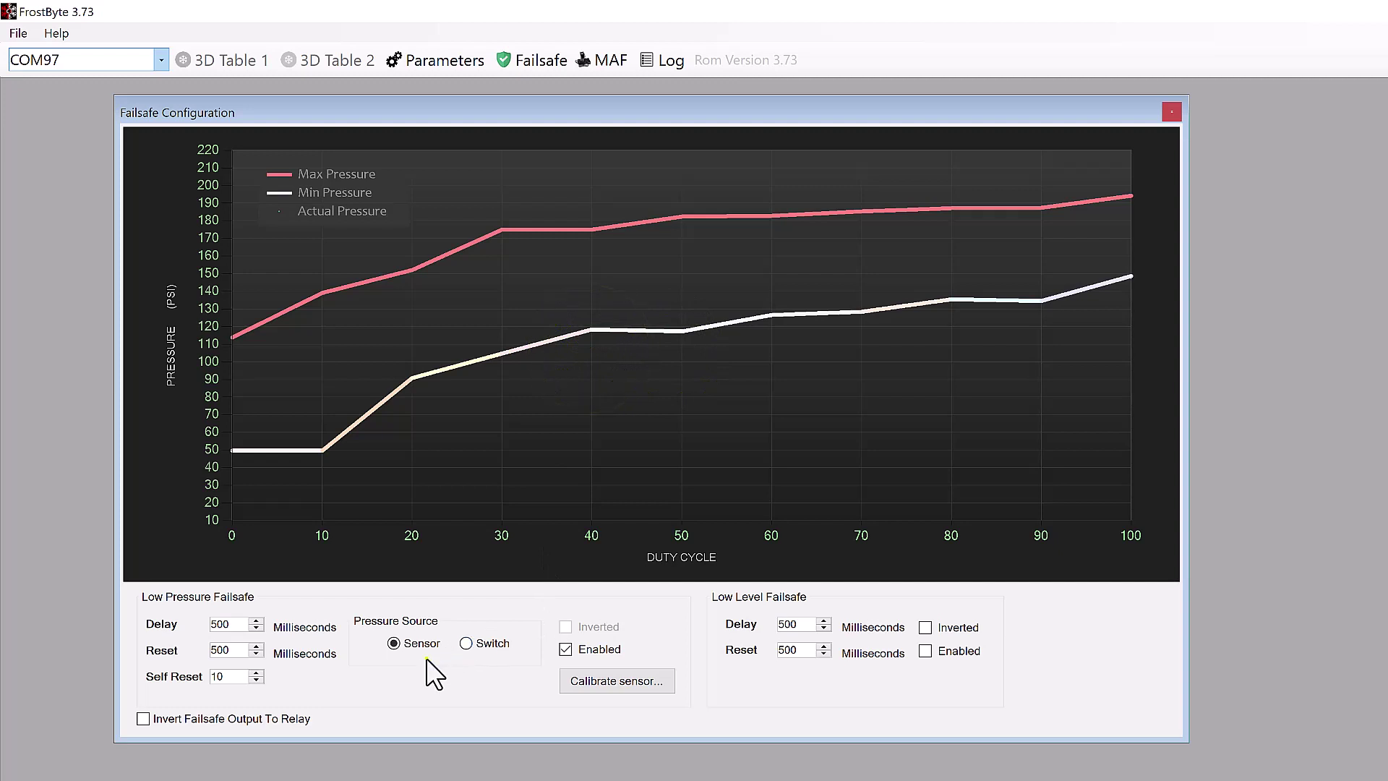
click(466, 643)
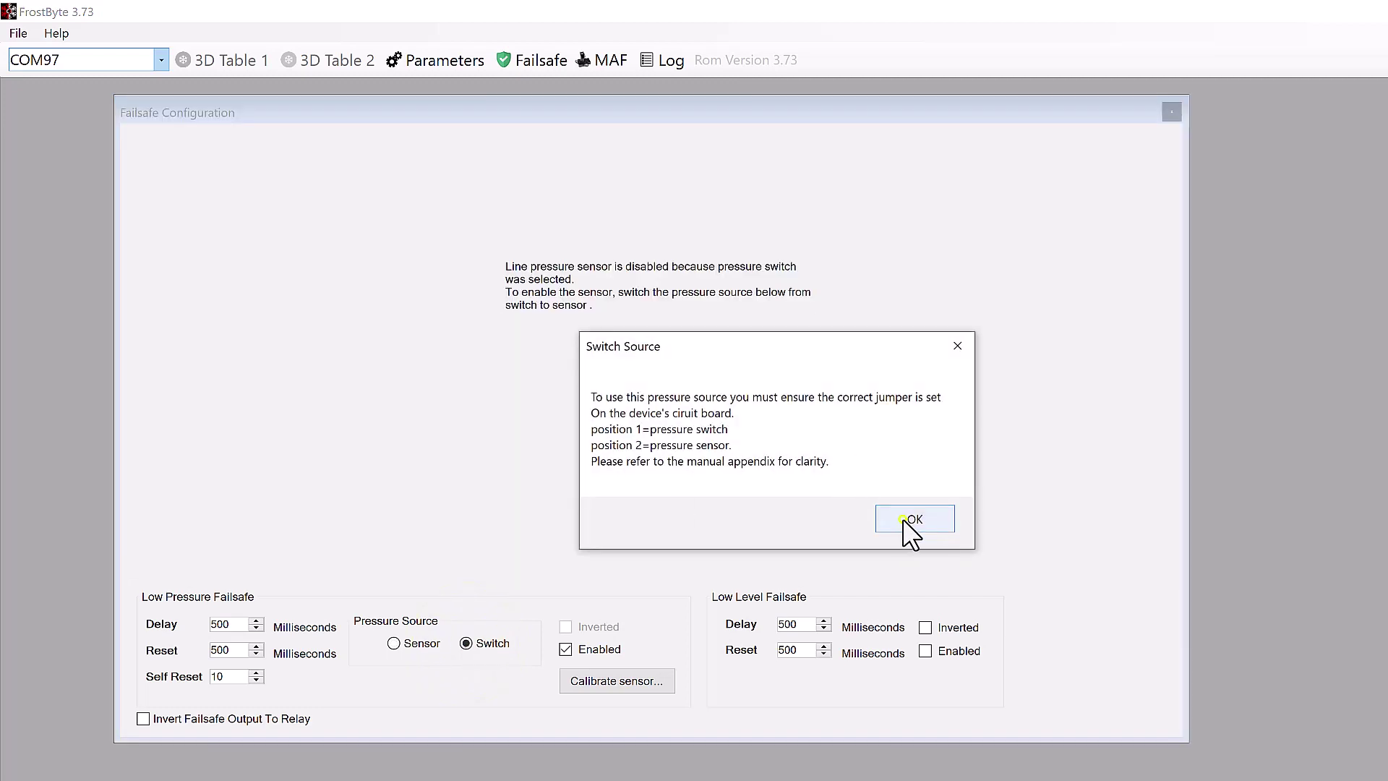
click(904, 522)
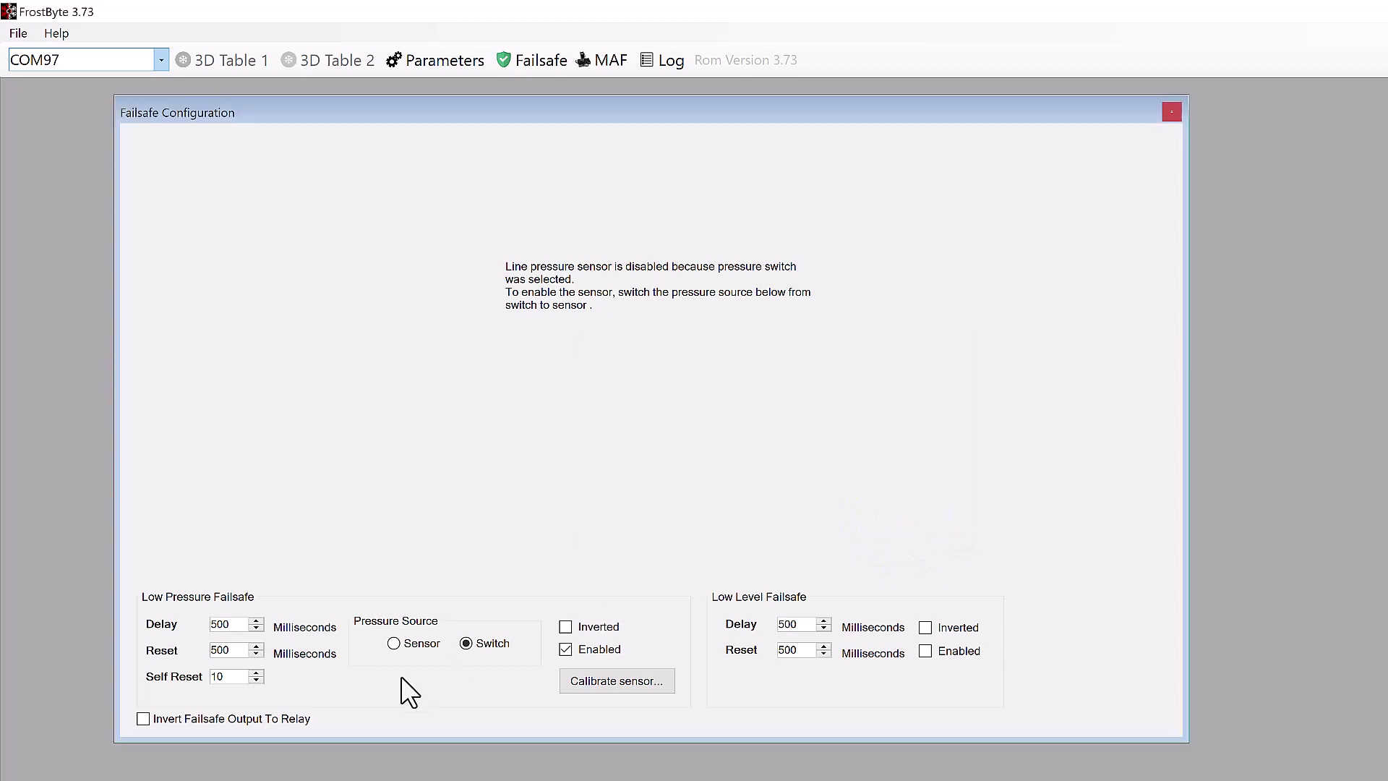
double_click(220, 624)
double_click(232, 650)
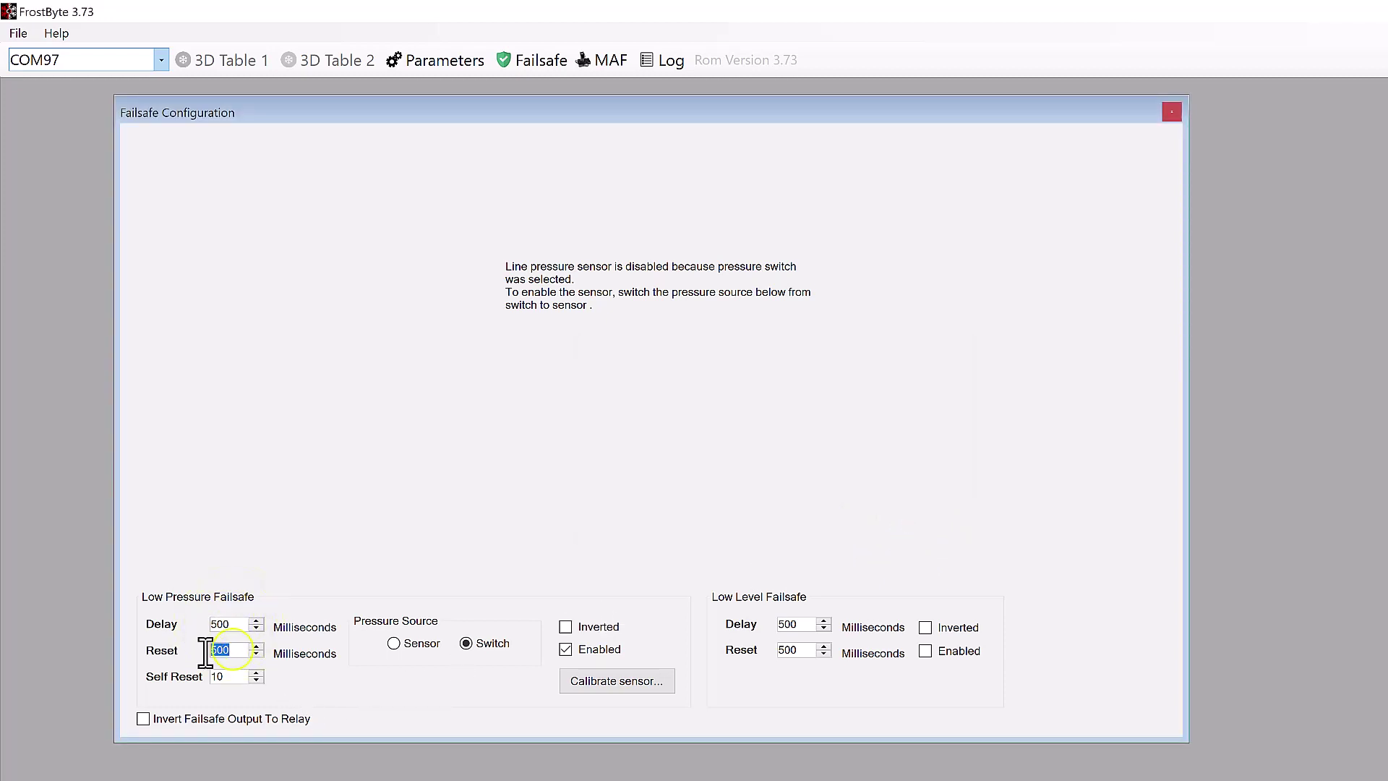
double_click(235, 676)
click(413, 646)
click(418, 645)
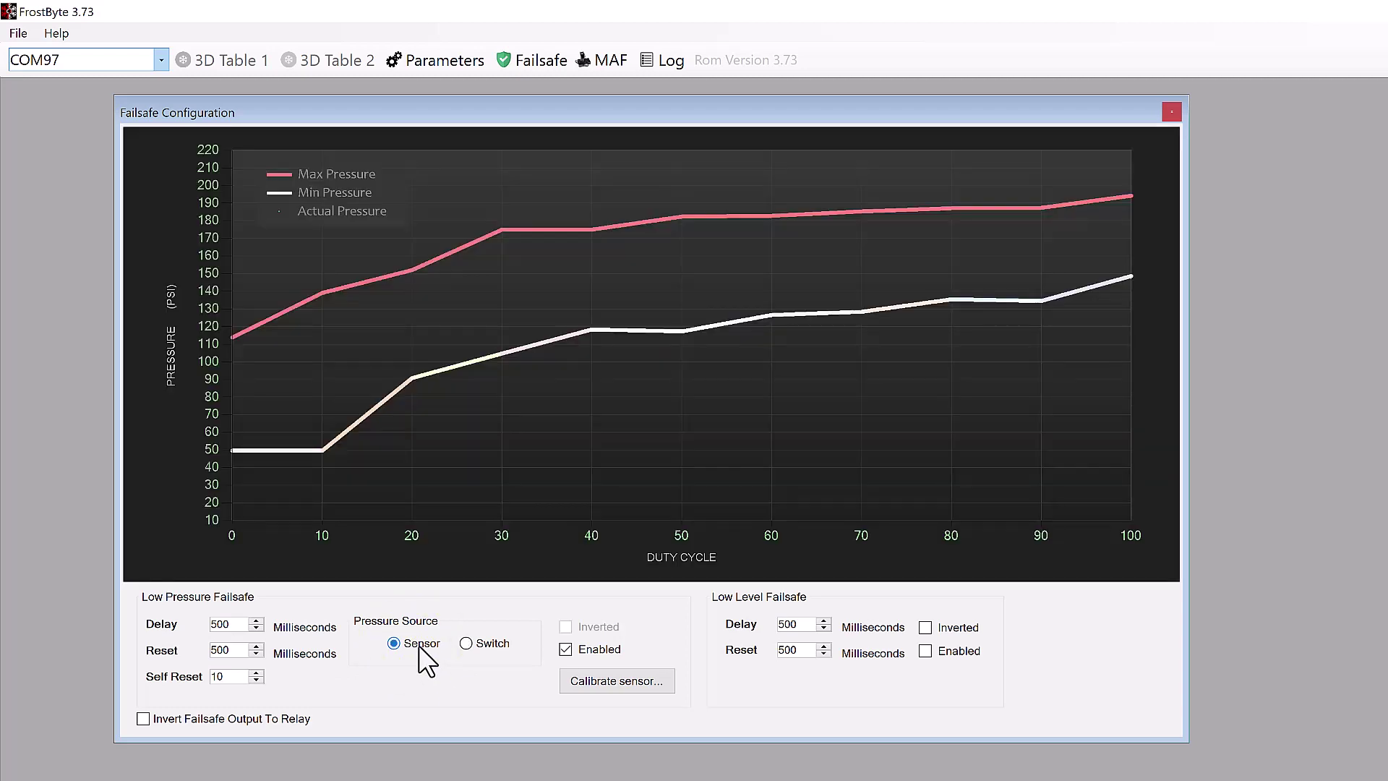
Select the Low Level Failsafe delay and reset values, then check Enabled
click(810, 624)
double_click(777, 624)
double_click(803, 653)
click(954, 653)
Open the MAF input chart and drop the 98, 112 and 130 g/s points to zero duty
click(605, 58)
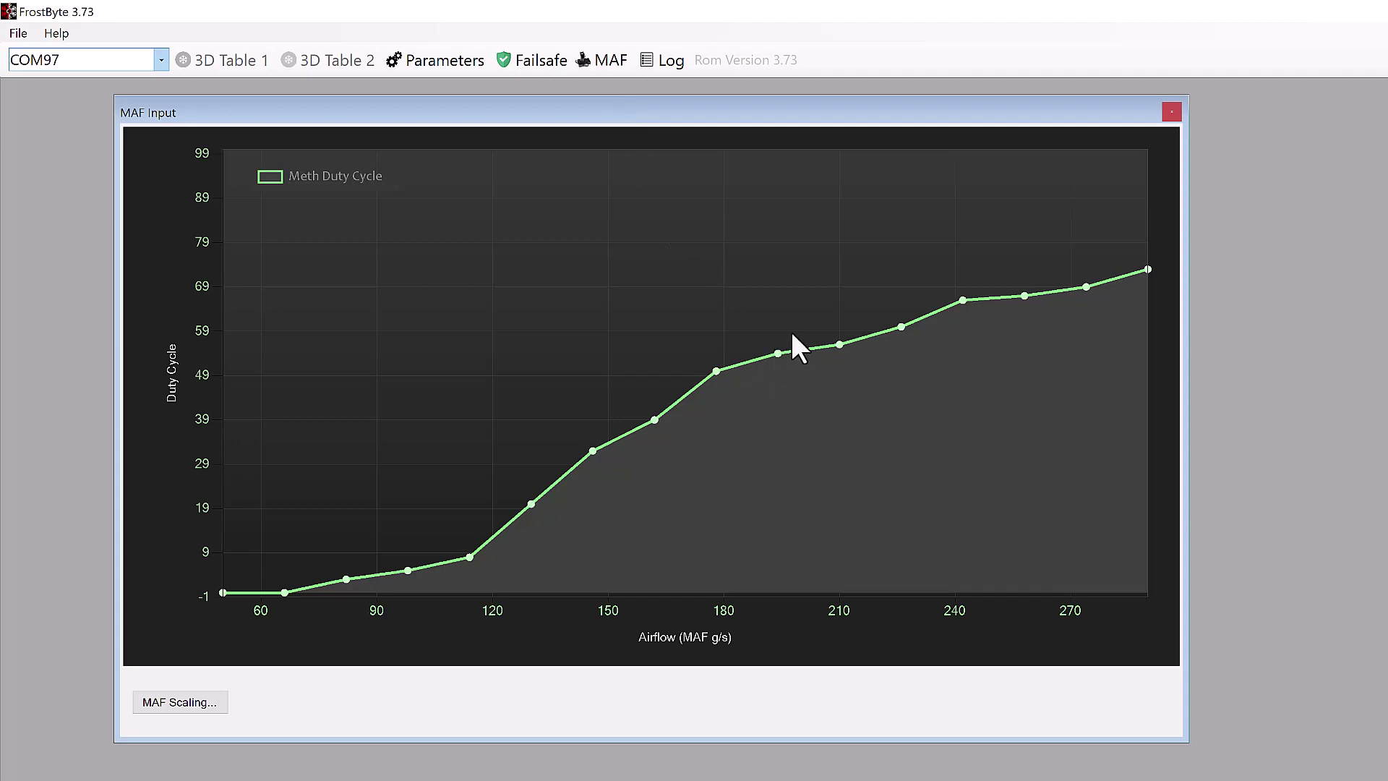
mouse_move(658, 423)
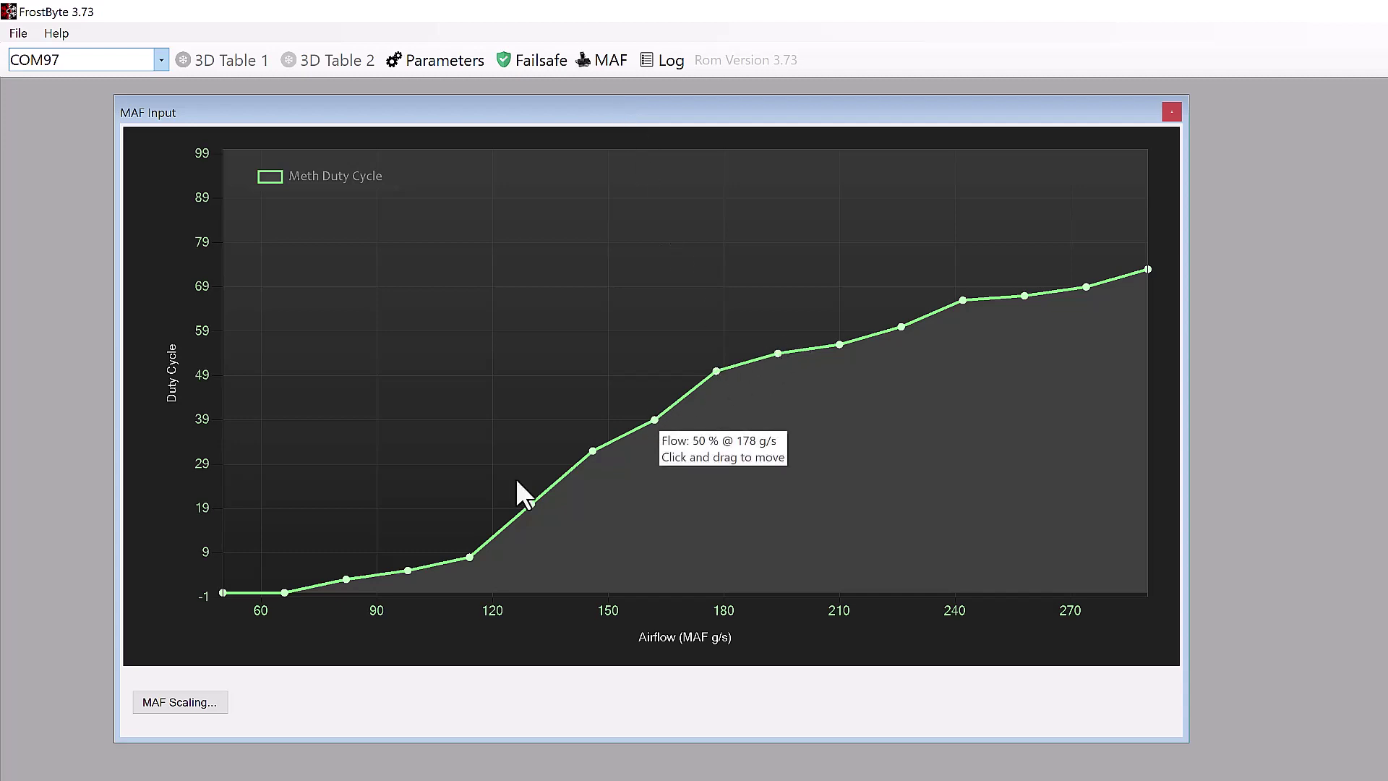
drag(374, 574, 346, 595)
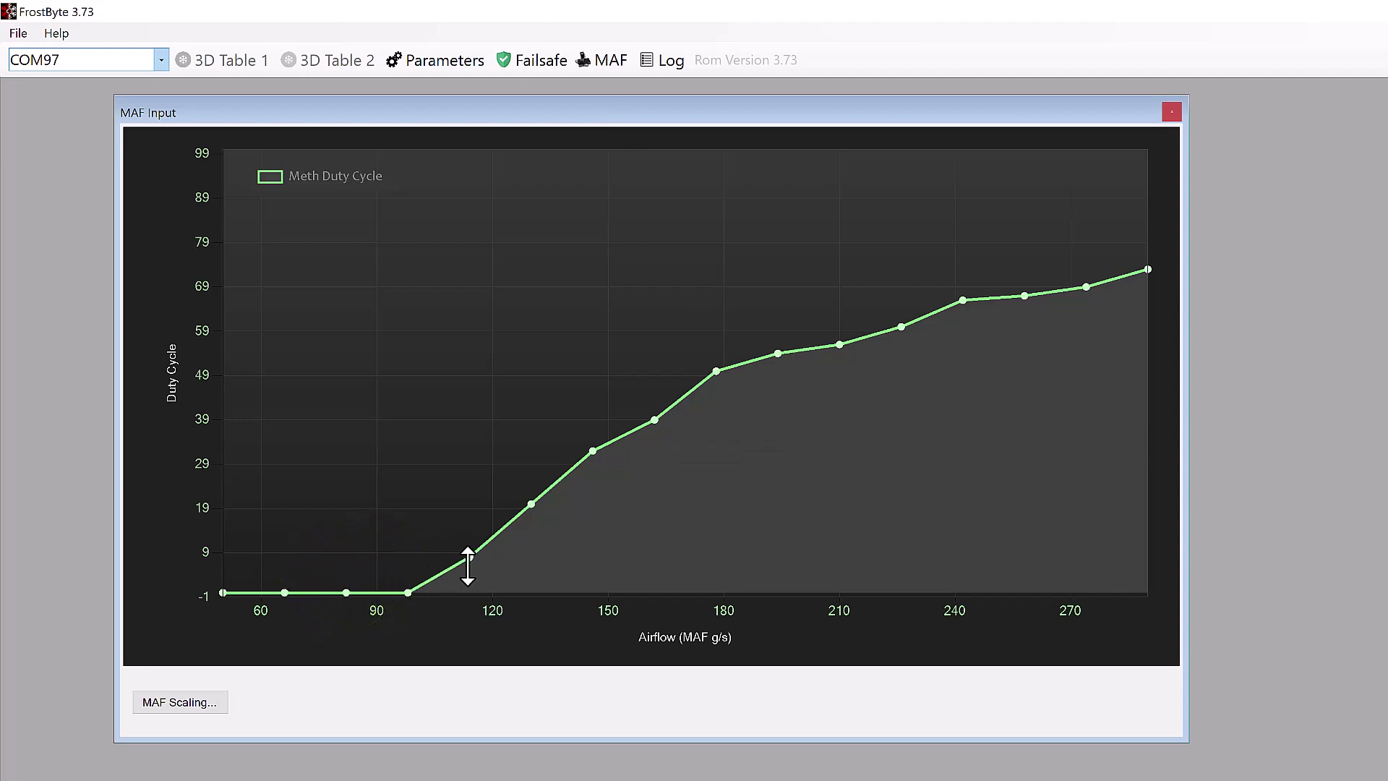
drag(466, 566, 467, 594)
drag(532, 506, 530, 594)
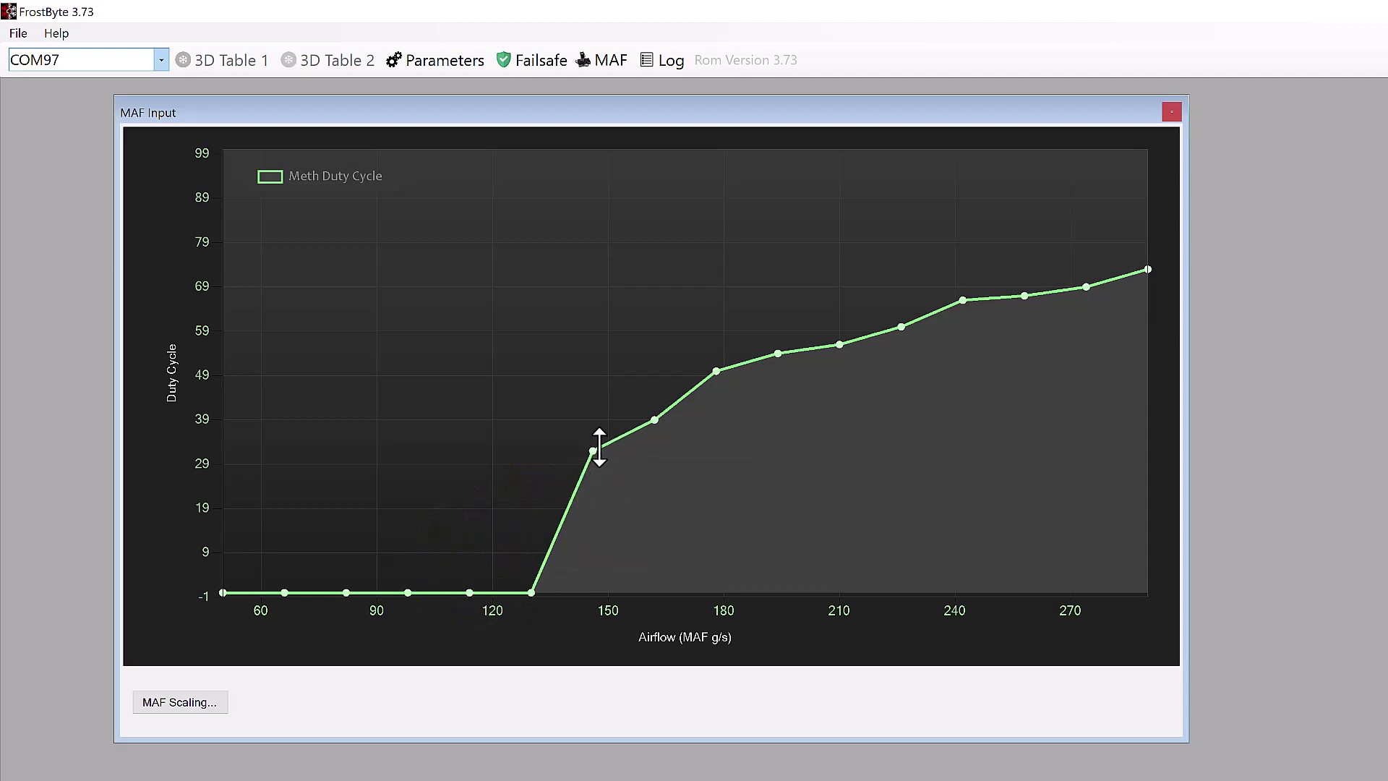
Set 163 g/s to about 40%, 210 g/s to about 58%, nudge 225 g/s up, lower 285 g/s to about 70%
drag(588, 453, 629, 401)
drag(841, 345, 901, 323)
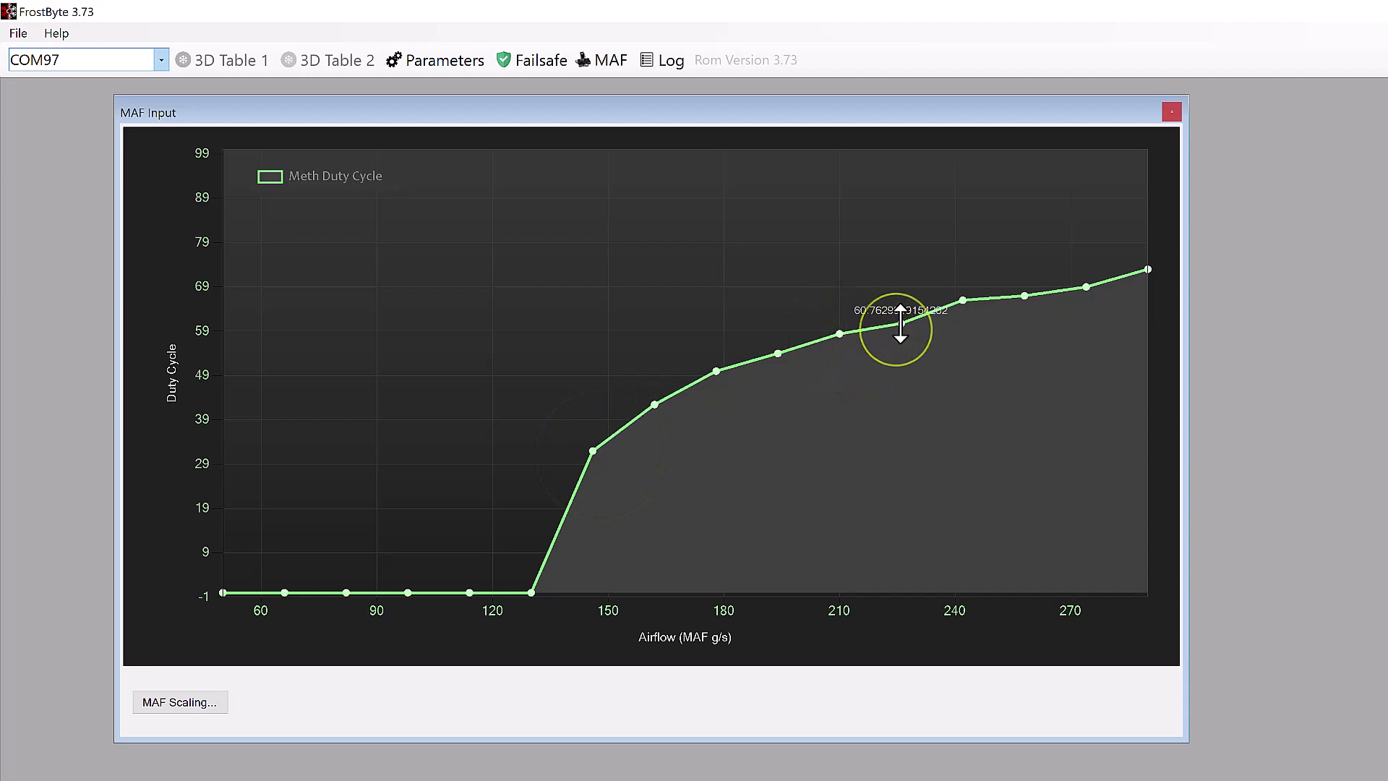
click(1030, 294)
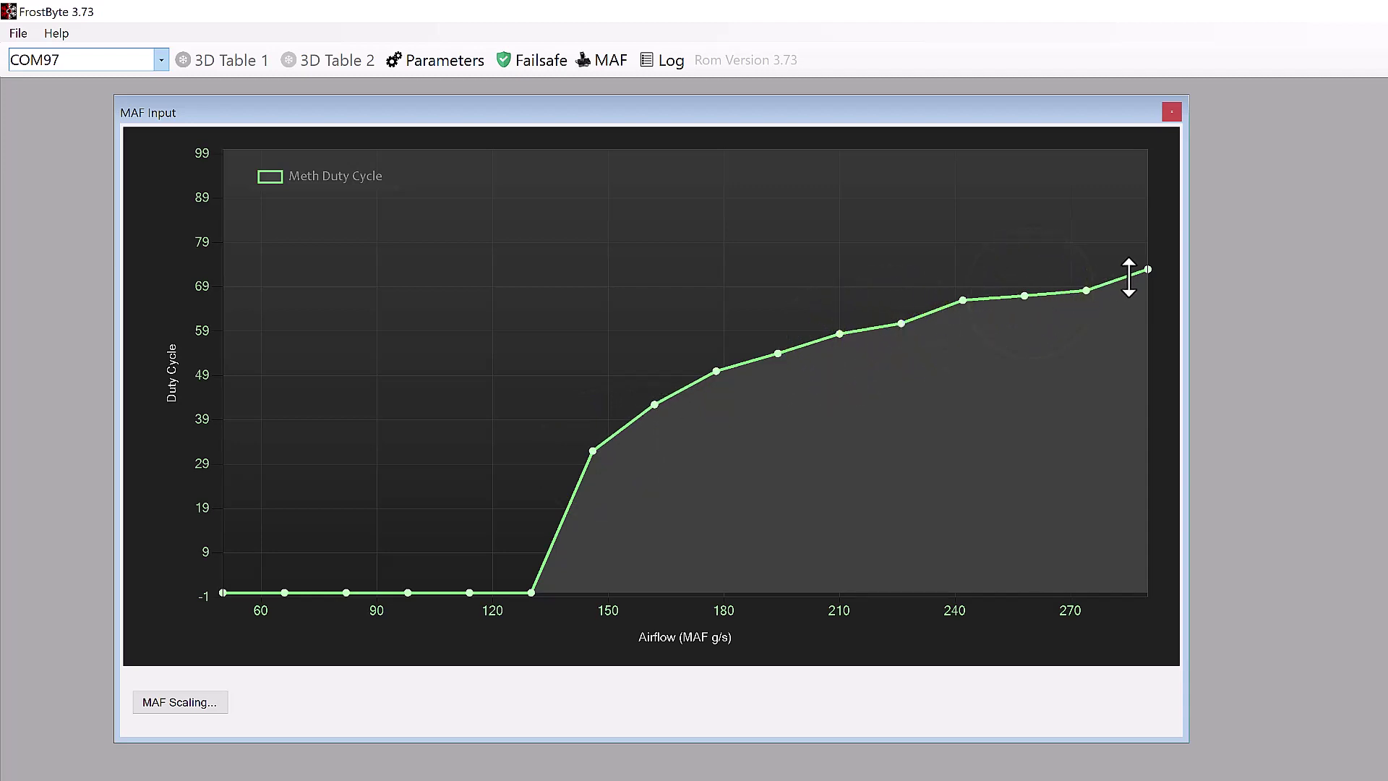
drag(1128, 276, 1121, 283)
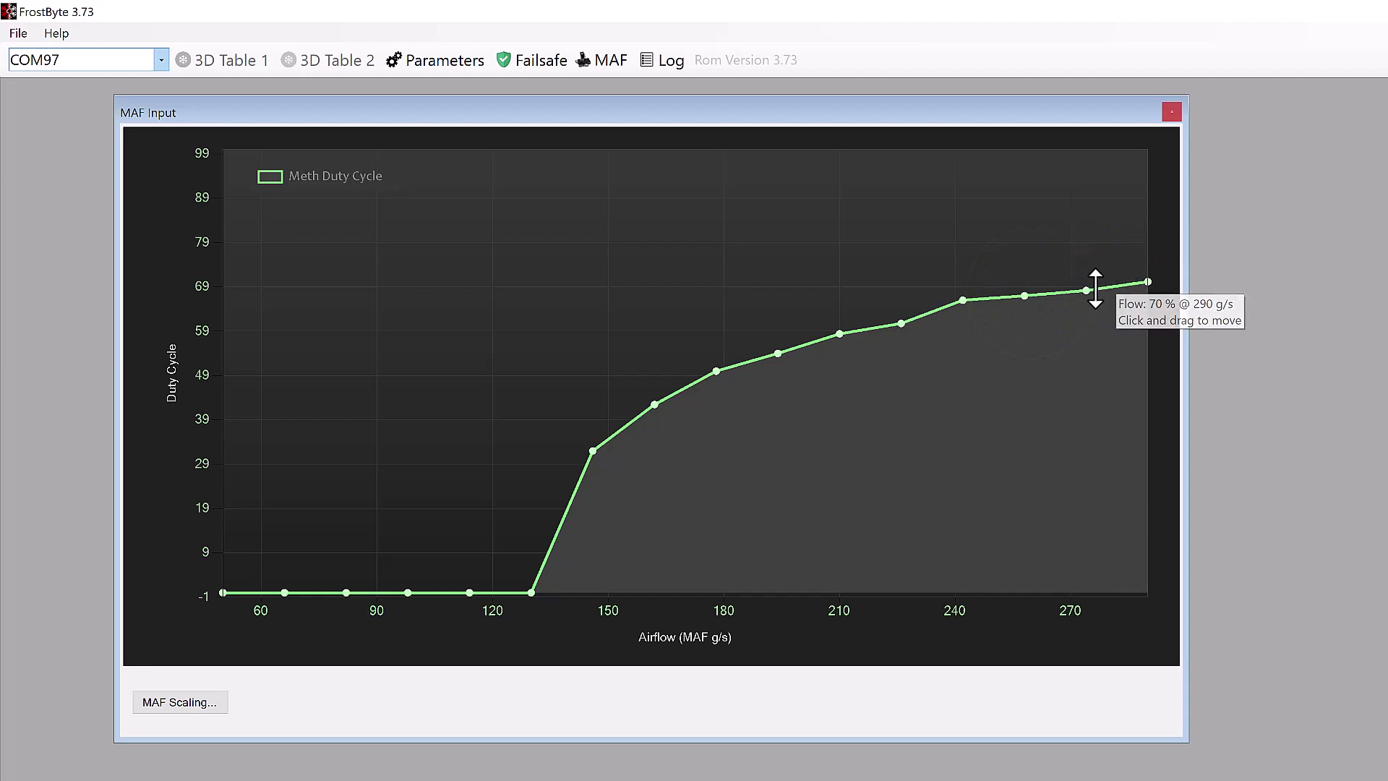
mouse_move(1087, 291)
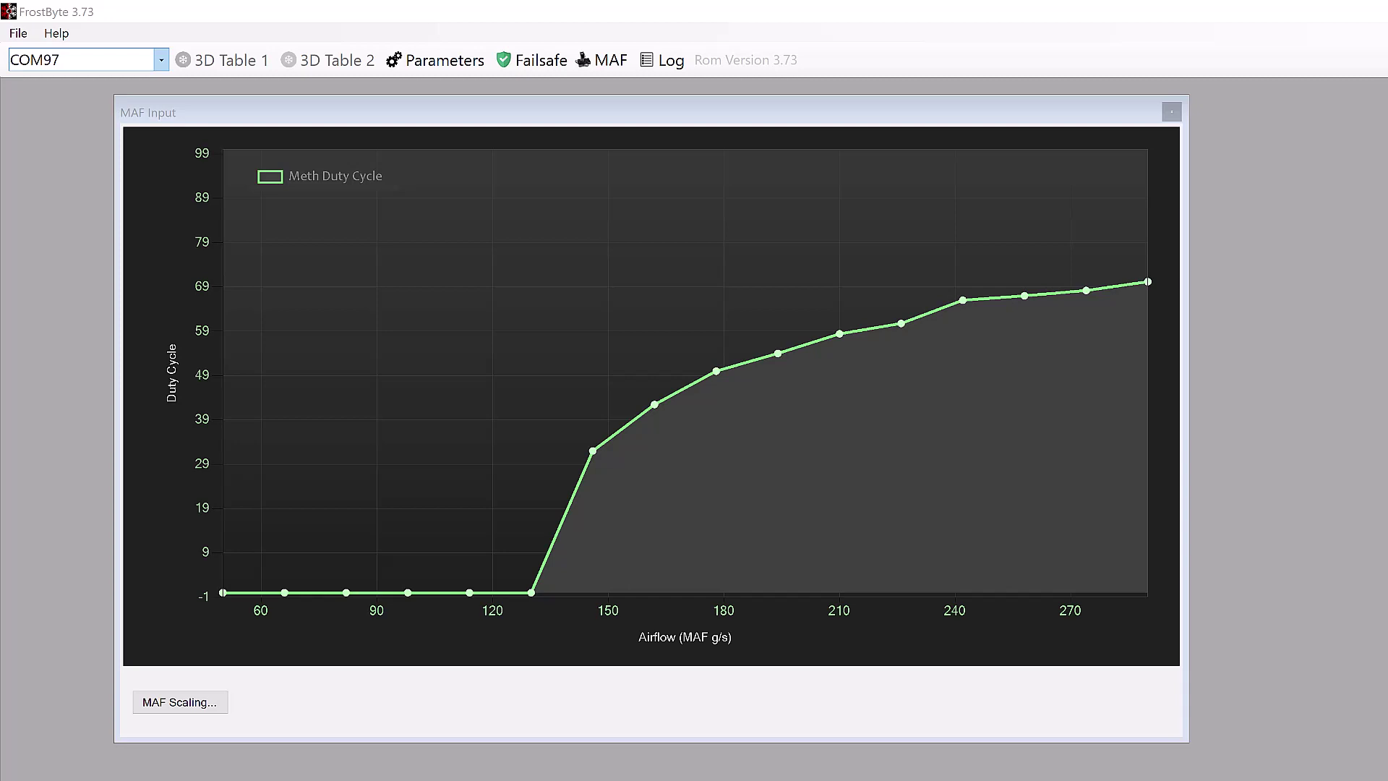
click(397, 727)
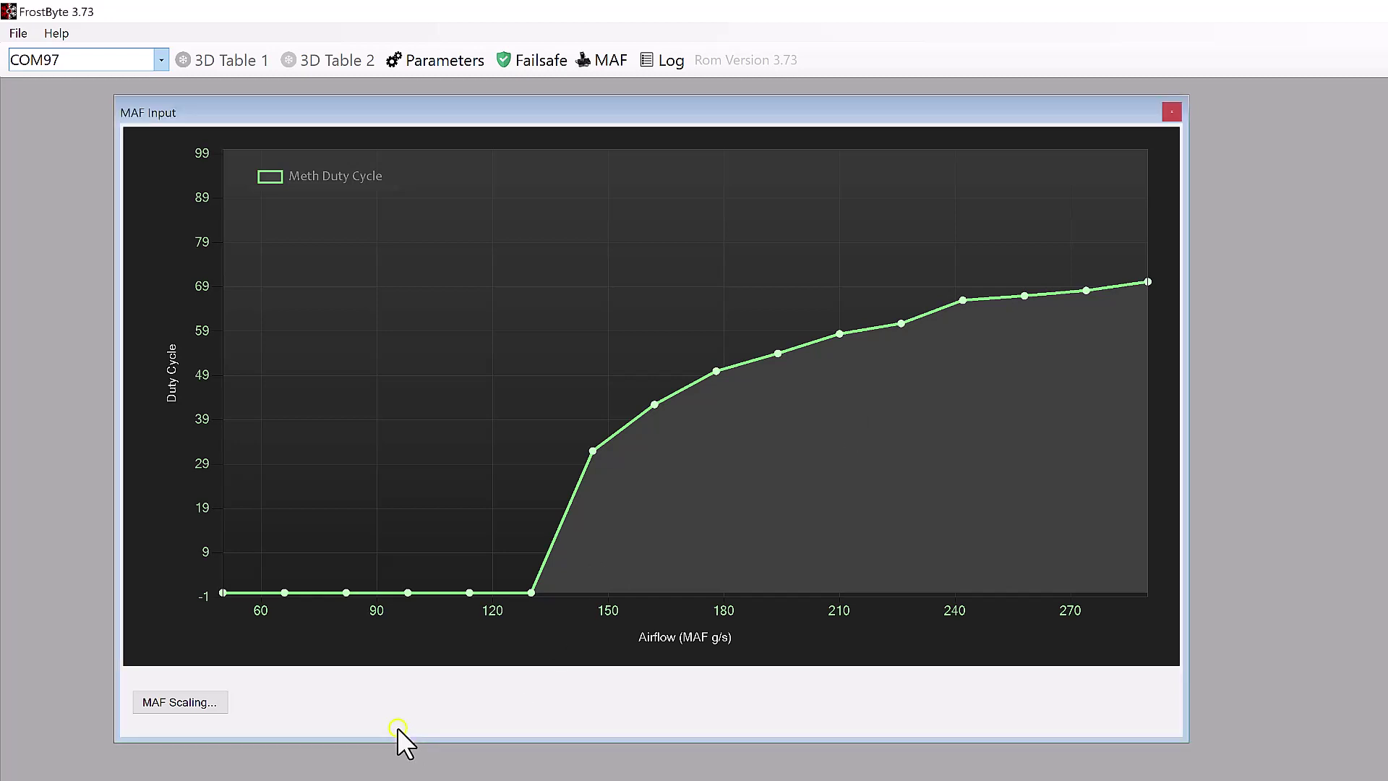
click(217, 704)
click(187, 526)
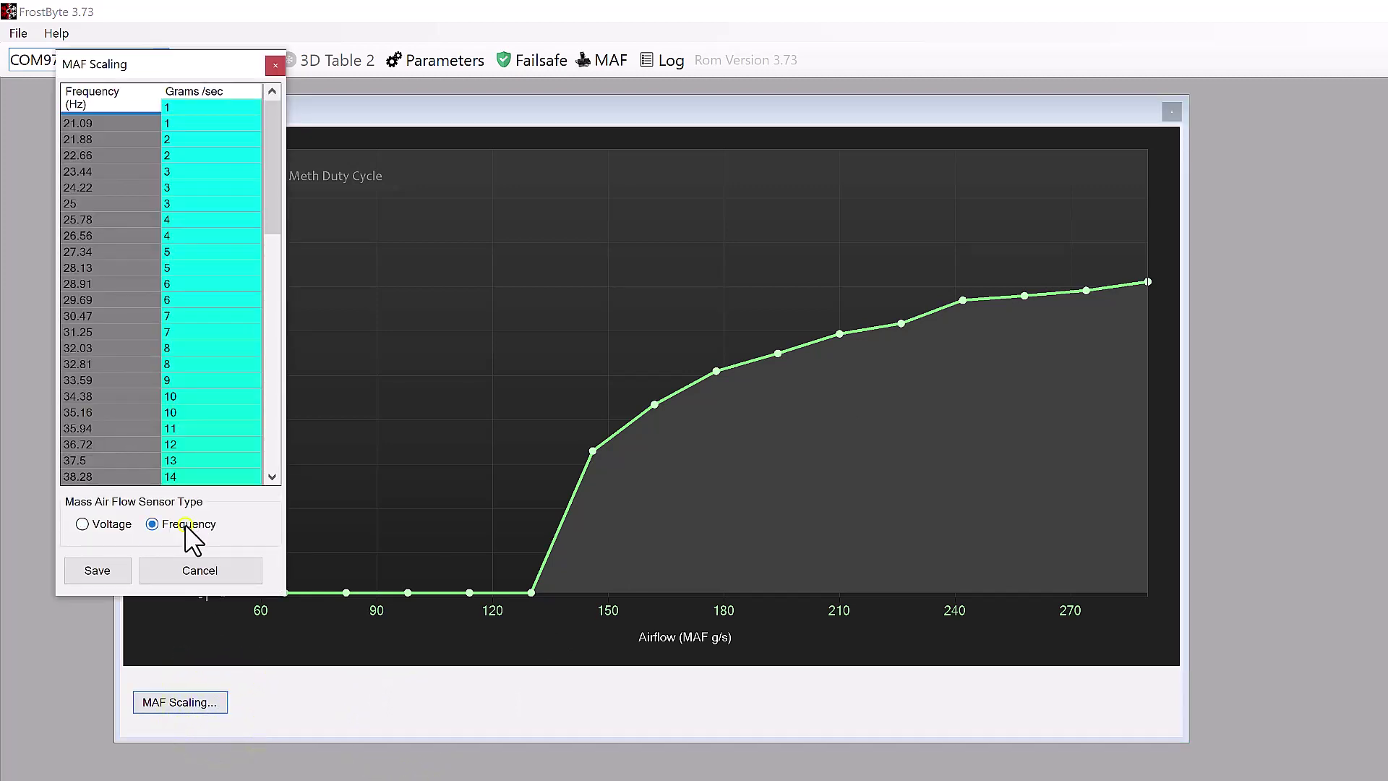
drag(271, 184, 238, 468)
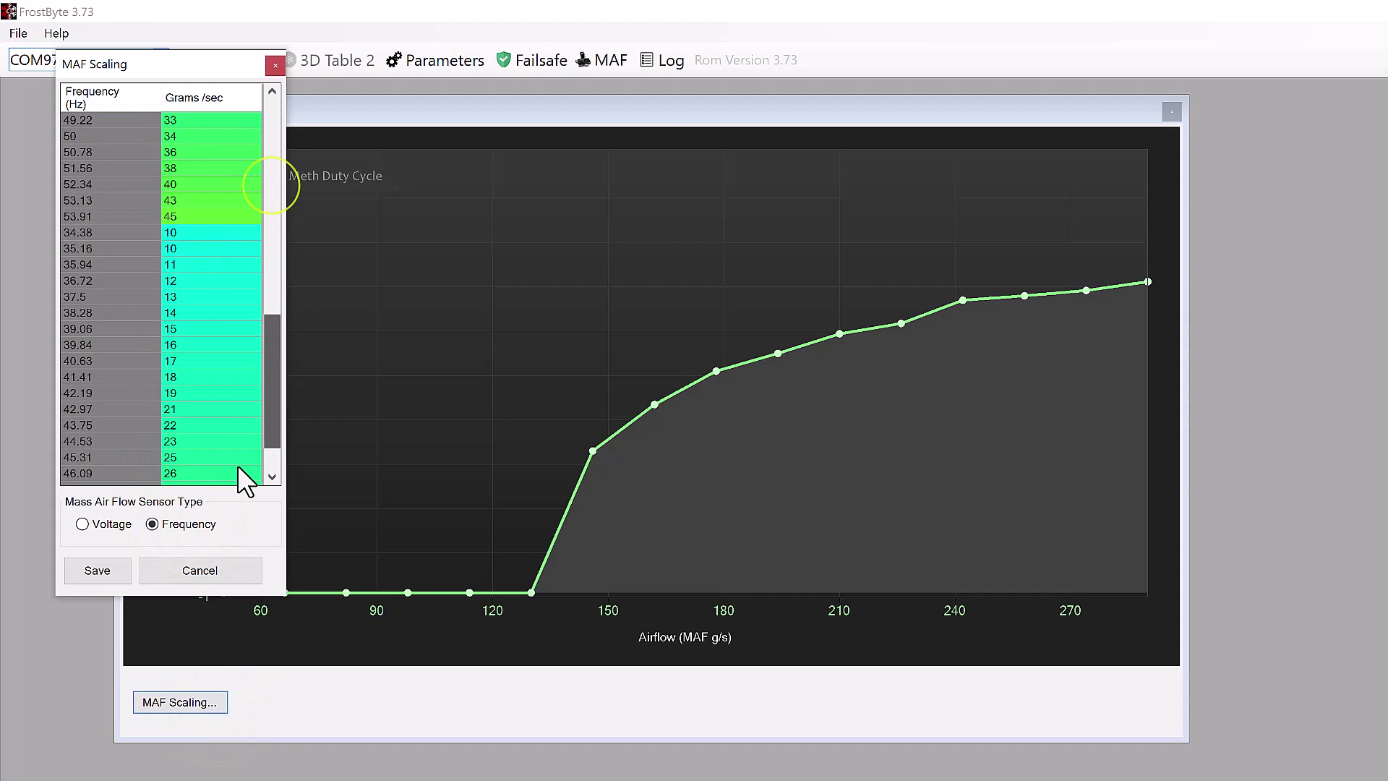
click(273, 67)
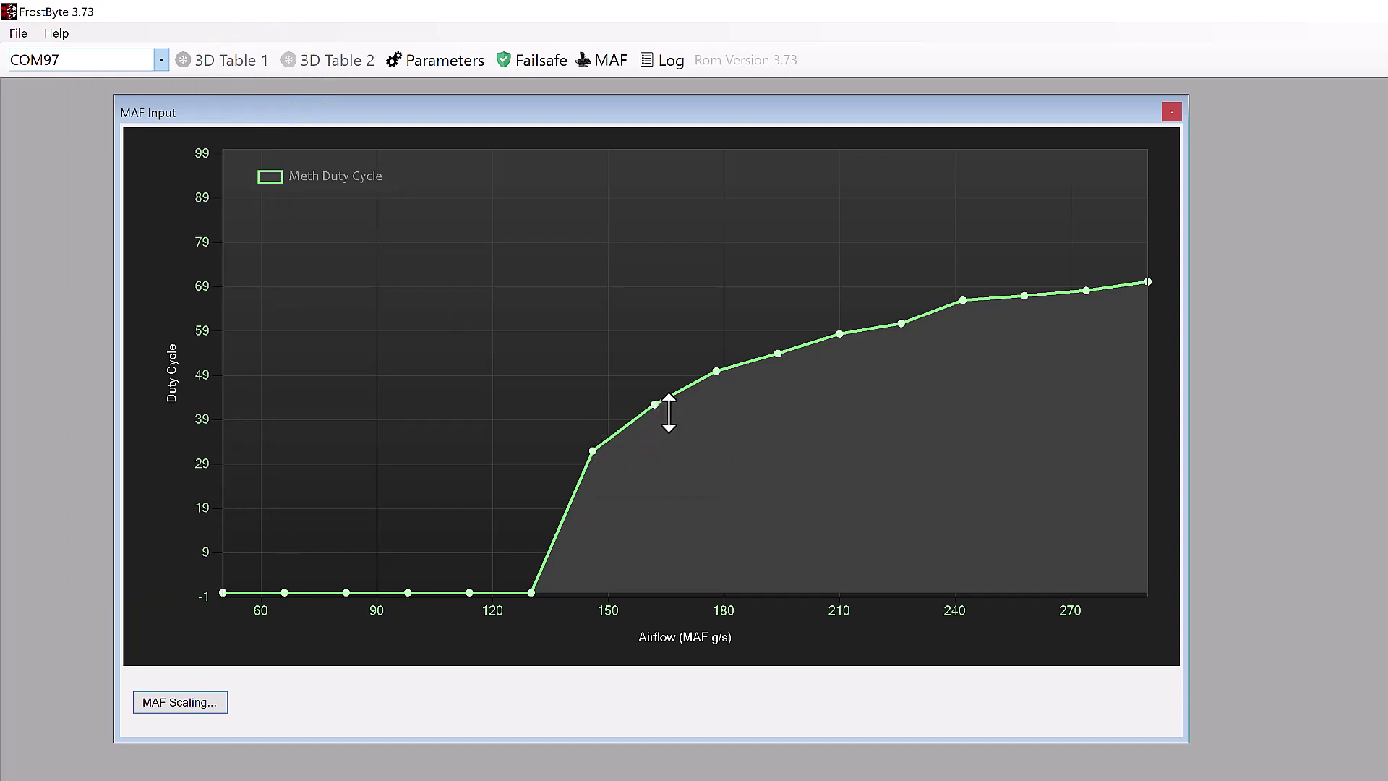
mouse_move(653, 405)
mouse_move(718, 371)
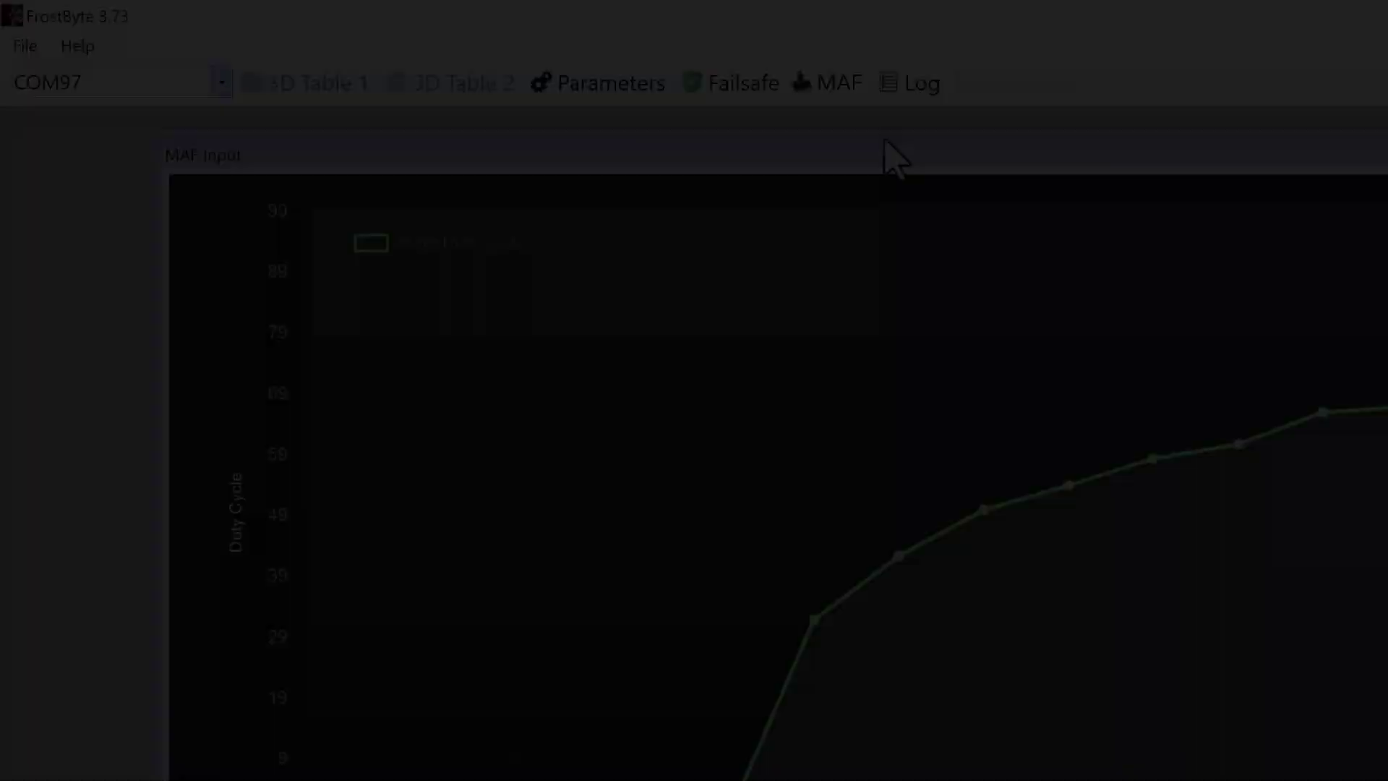
Open the Log graph of RPM, boost, meth duty and pressure channels, shifting its window right
click(656, 59)
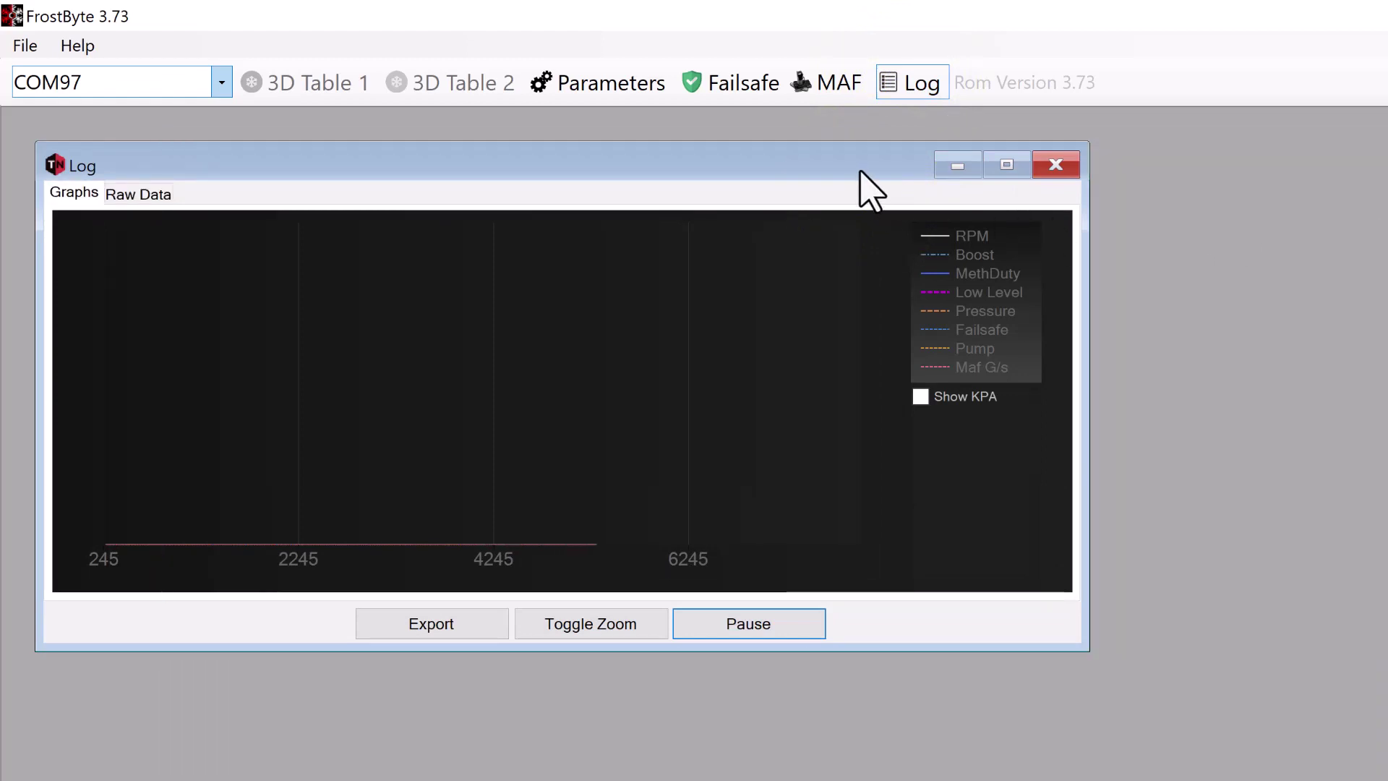
drag(860, 170, 1129, 199)
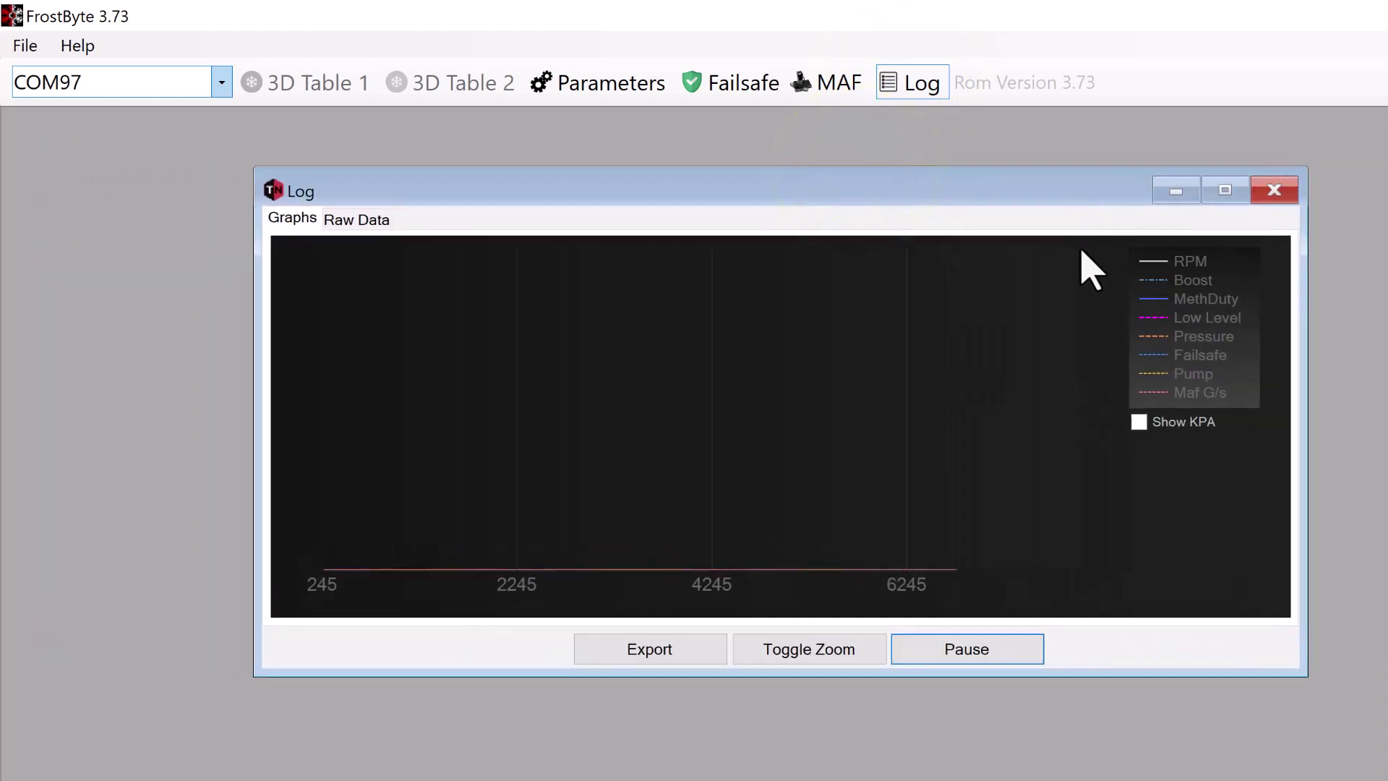